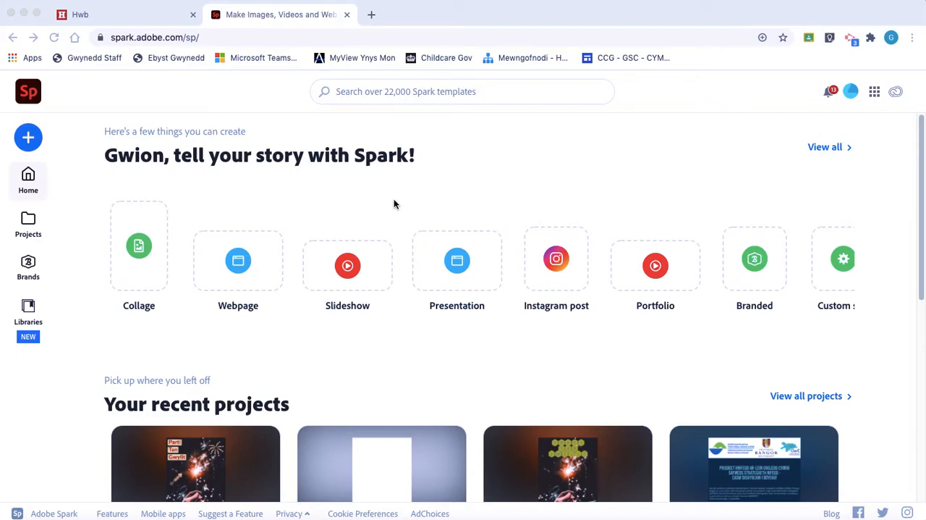
Step: Create a new flyer project with a blank canvas
left_click(29, 144)
left_click(29, 143)
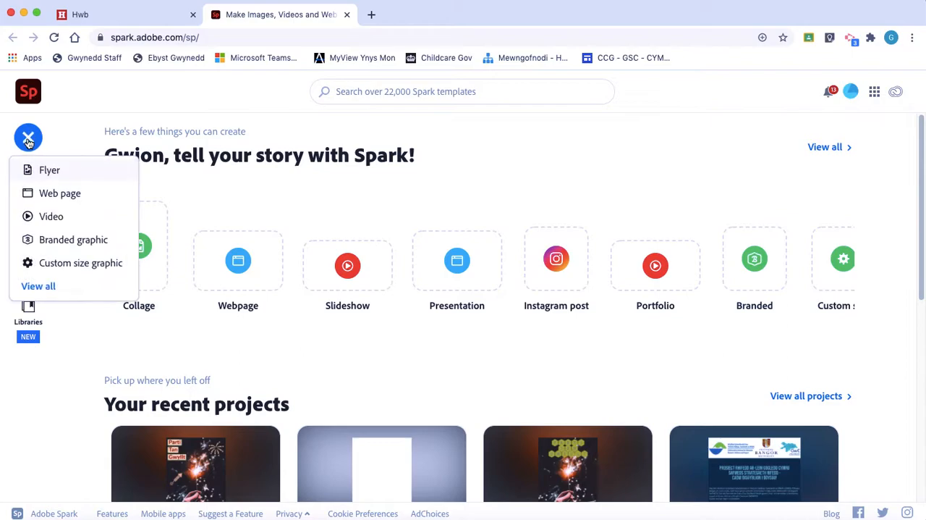
left_click(50, 173)
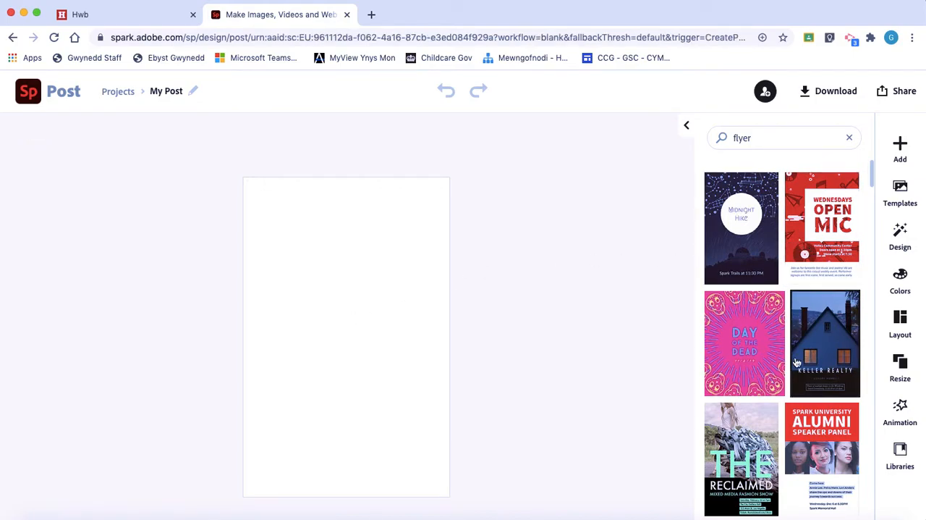
Step: Browse the flyer templates to review the available designs
scroll(796, 362, "down", 5)
scroll(756, 374, "down", 10)
scroll(756, 373, "down", 10)
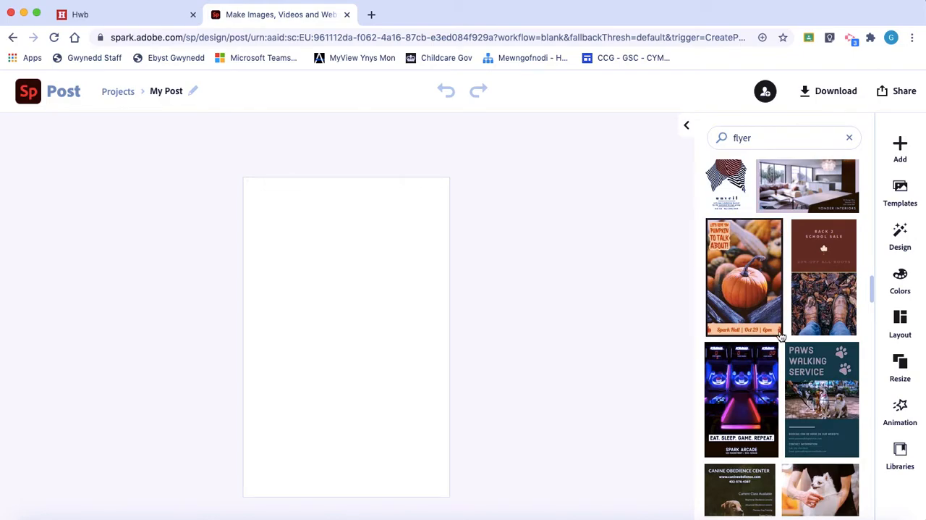
scroll(789, 340, "down", 5)
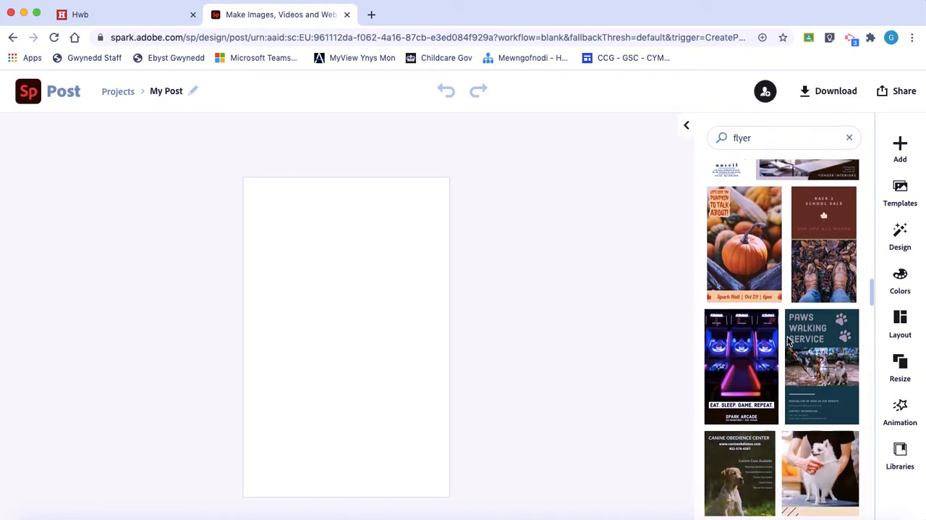
scroll(789, 341, "down", 10)
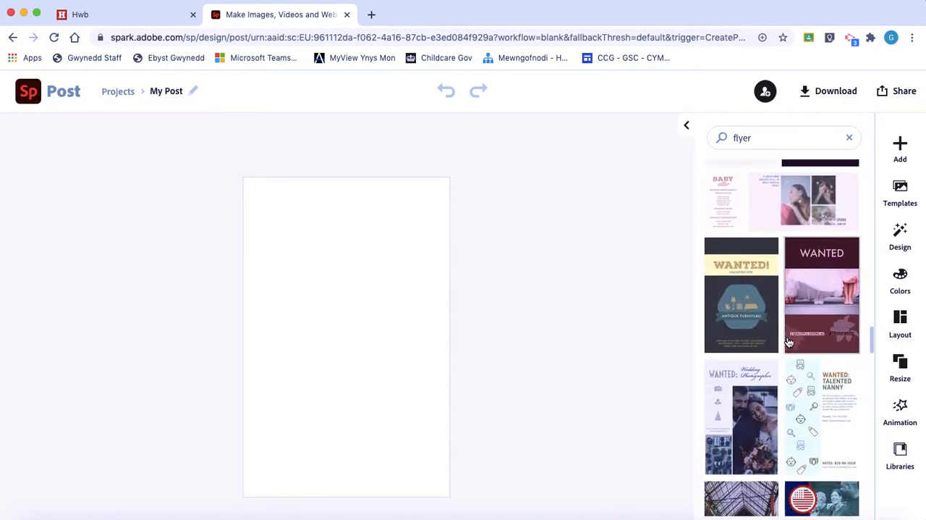
scroll(789, 341, "down", 2)
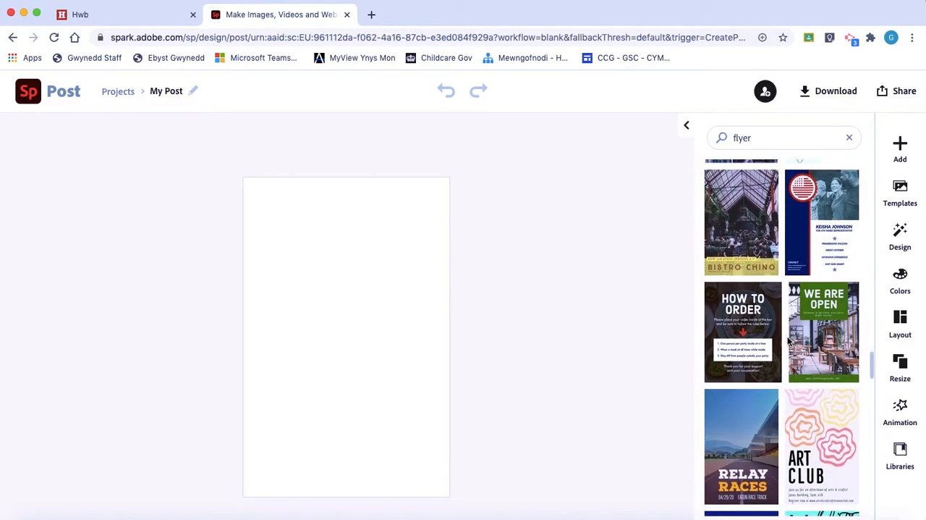
scroll(788, 341, "down", 2)
scroll(787, 341, "up", 15)
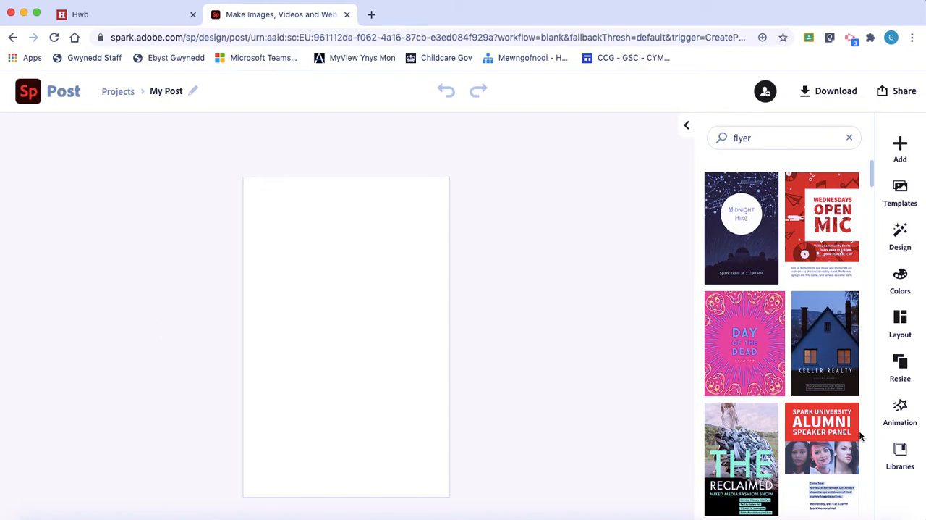
Step: Review the print sizes available for resizing the flyer, including Letter, Poster, Card, A5, A4 and A3
left_click(901, 368)
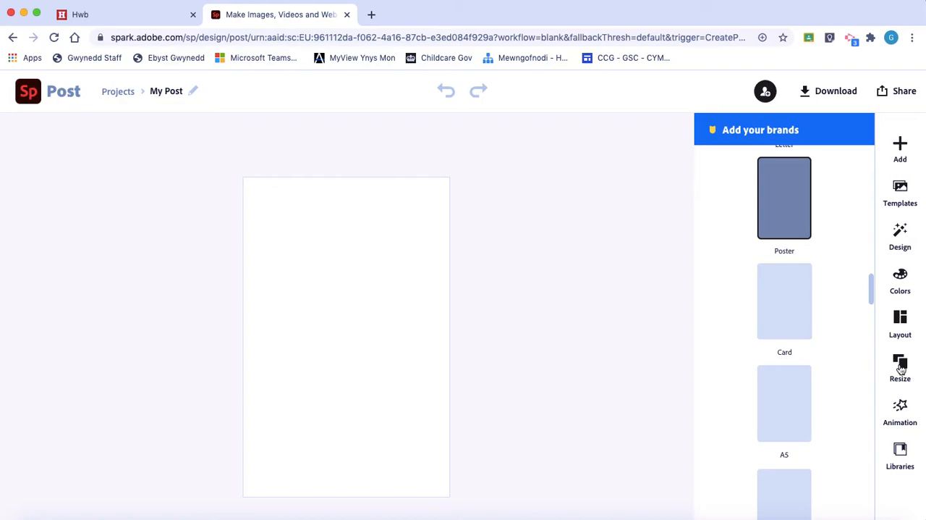
scroll(839, 281, "up", 5)
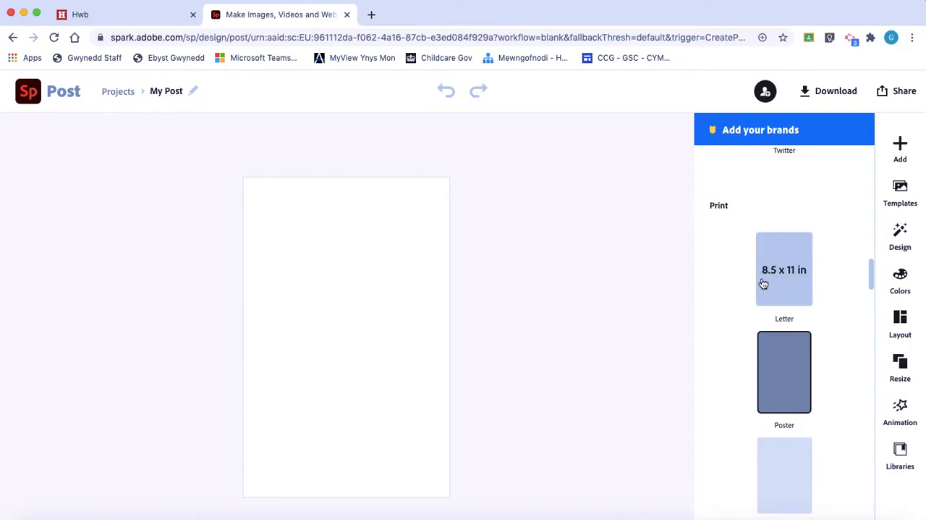
scroll(806, 362, "down", 6)
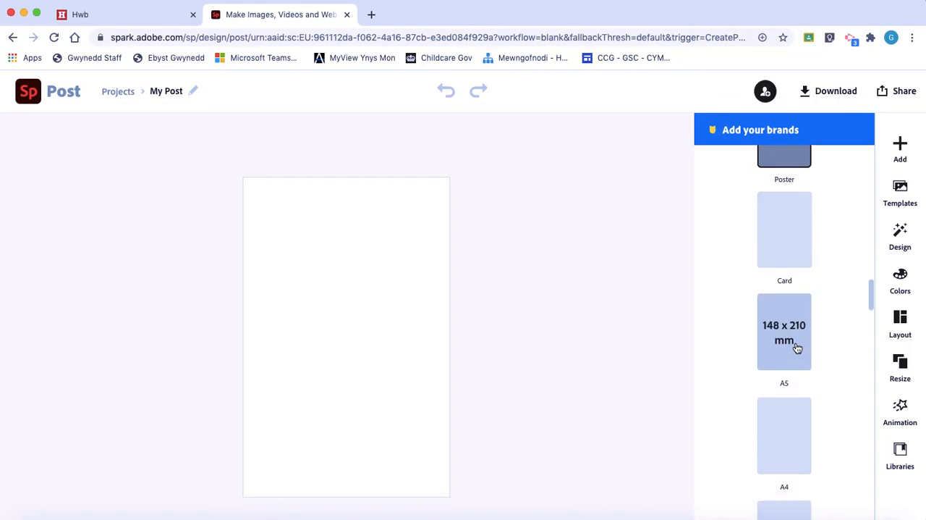
scroll(822, 384, "down", 3)
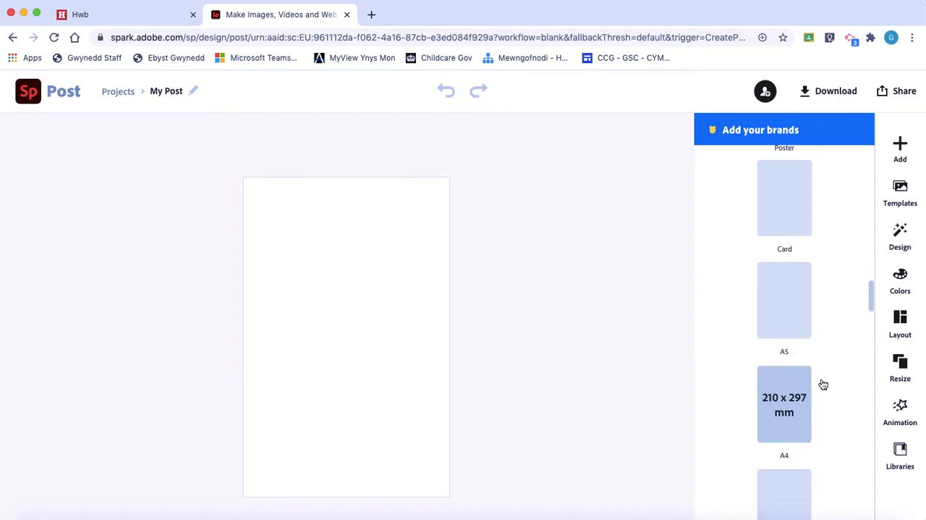
scroll(811, 436, "down", 2)
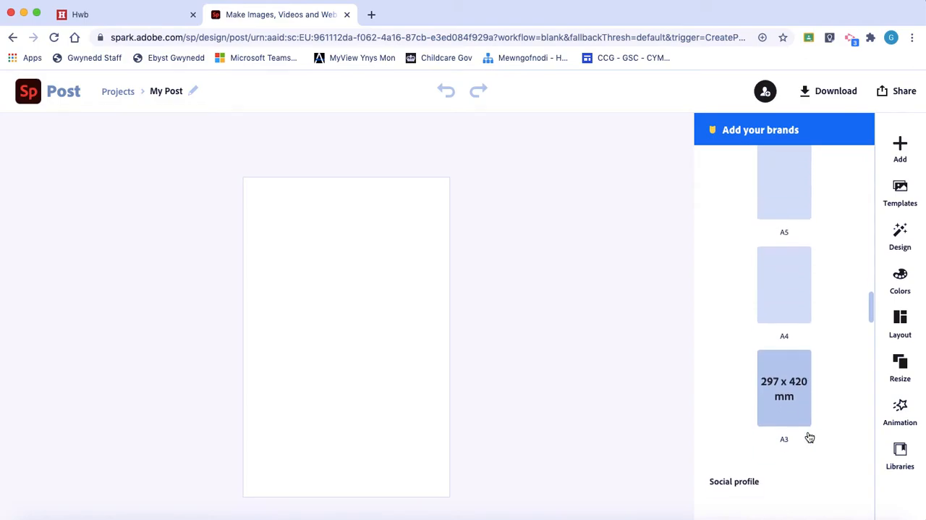
scroll(810, 436, "up", 2)
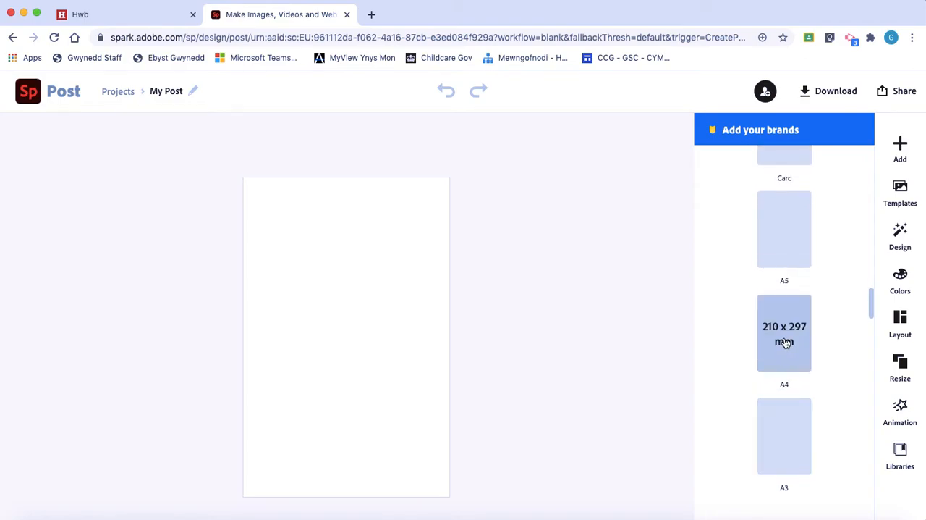
scroll(757, 306, "up", 10)
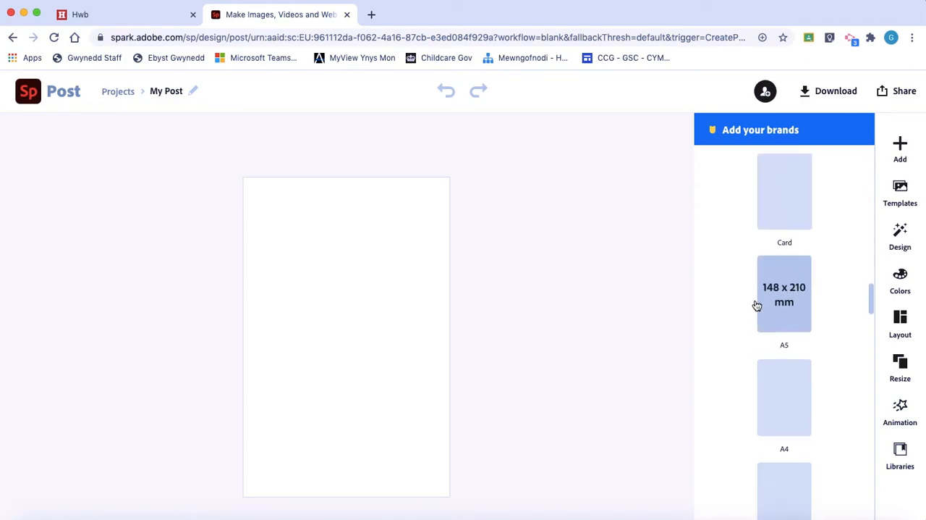
Step: Examine the social post sizes available for resizing, such as Instagram, Facebook, Pinterest, YouTube, LinkedIn, Snapchat and Twitter
scroll(757, 305, "down", 3)
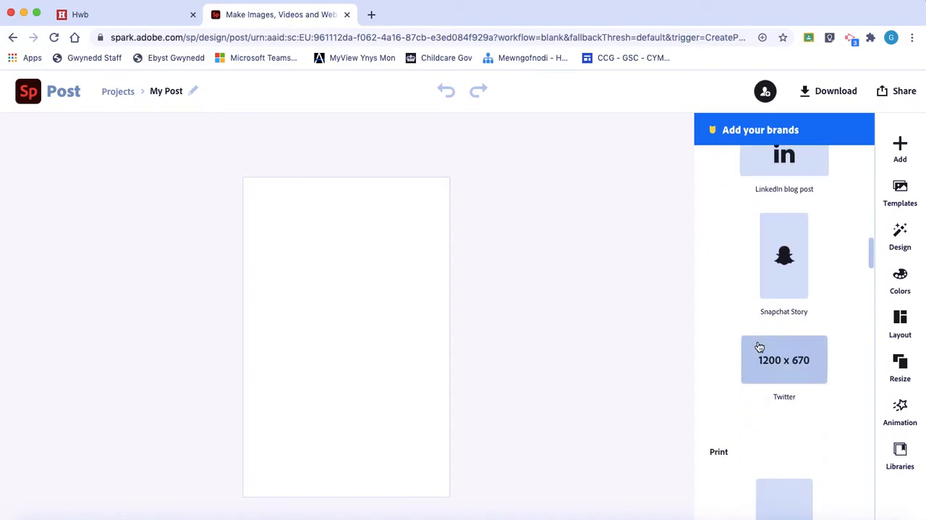
scroll(717, 262, "up", 3)
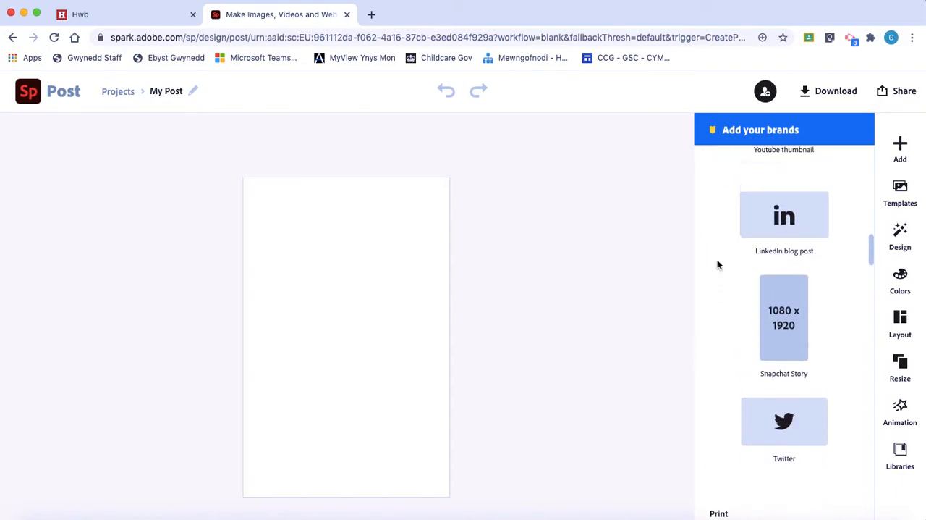
scroll(719, 266, "up", 5)
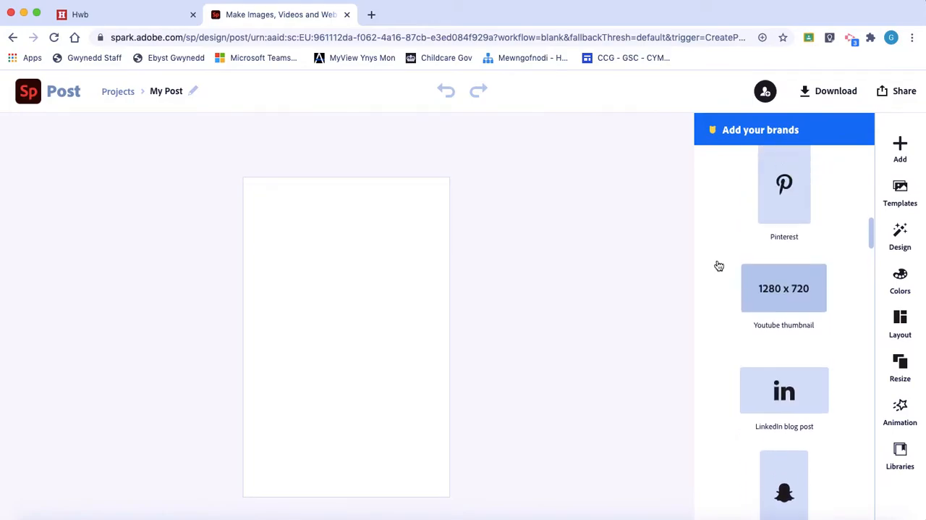
scroll(717, 265, "up", 2)
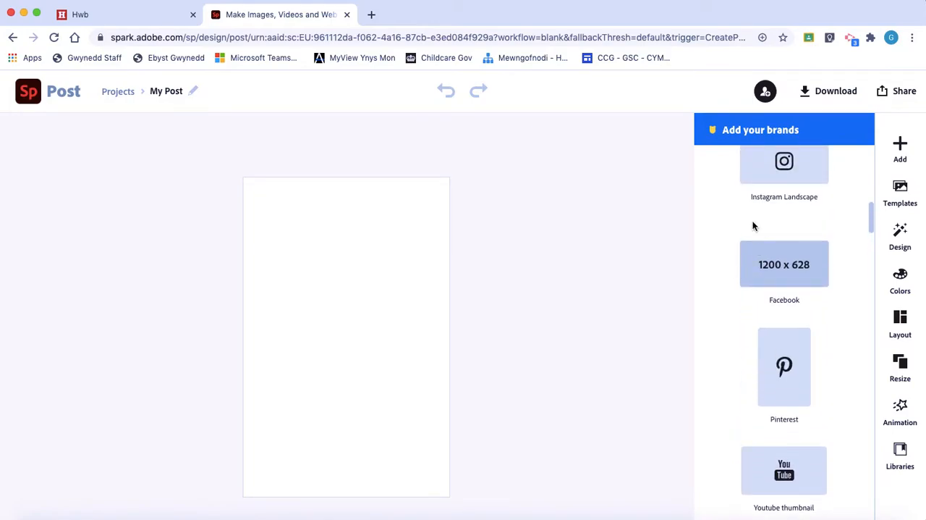
scroll(758, 175, "up", 1)
scroll(758, 175, "up", 2)
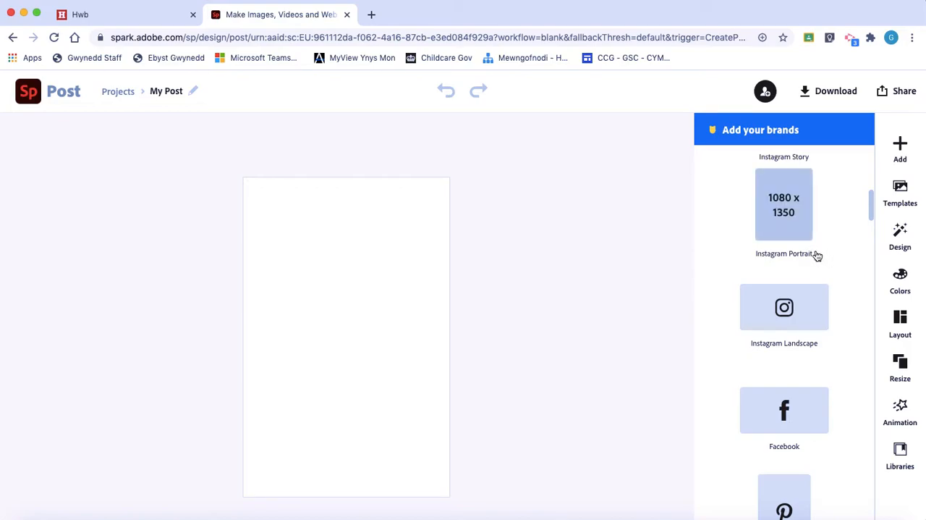
scroll(805, 410, "down", 5)
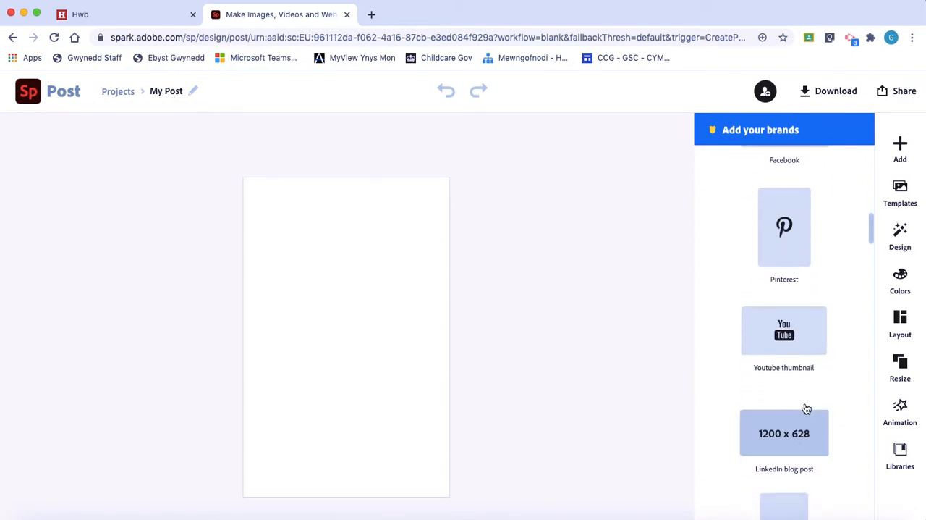
scroll(808, 399, "down", 3)
scroll(808, 399, "up", 4)
scroll(808, 399, "up", 3)
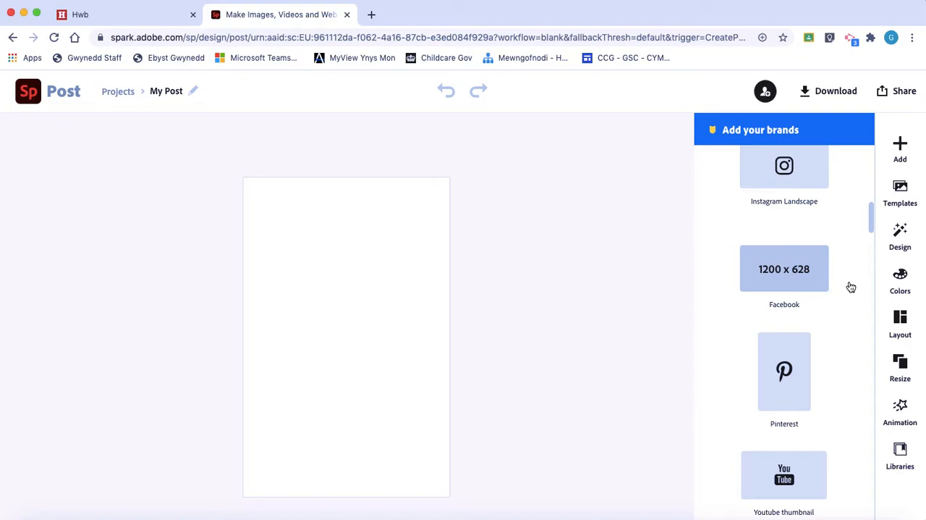
scroll(850, 288, "up", 3)
scroll(850, 288, "up", 3)
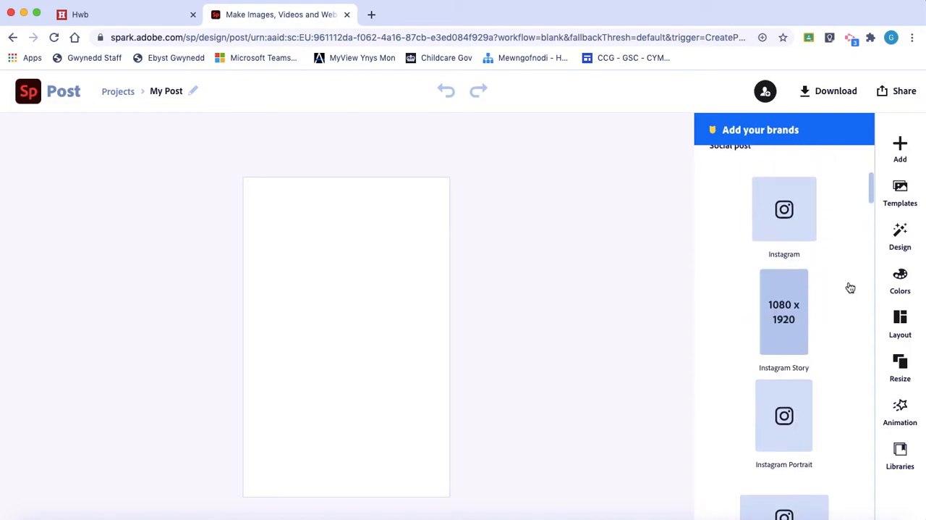
scroll(850, 288, "down", 1)
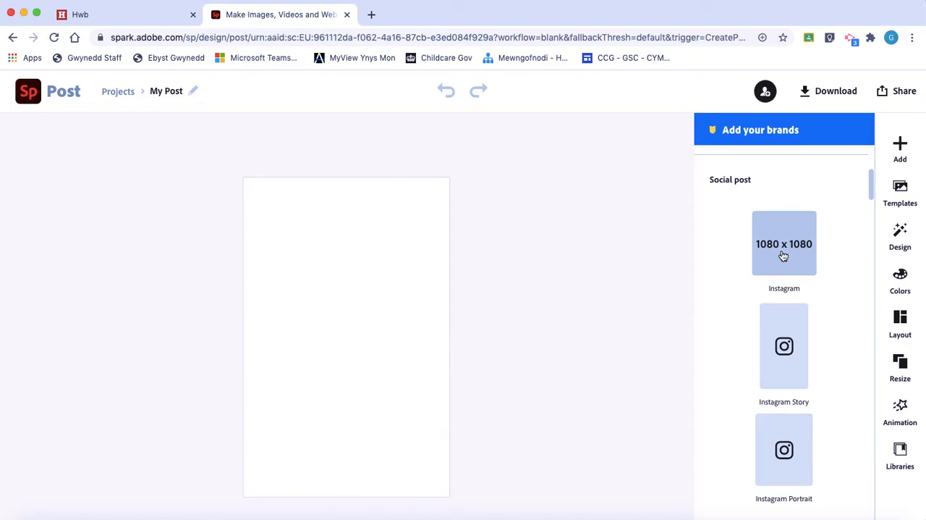
scroll(783, 255, "down", 5)
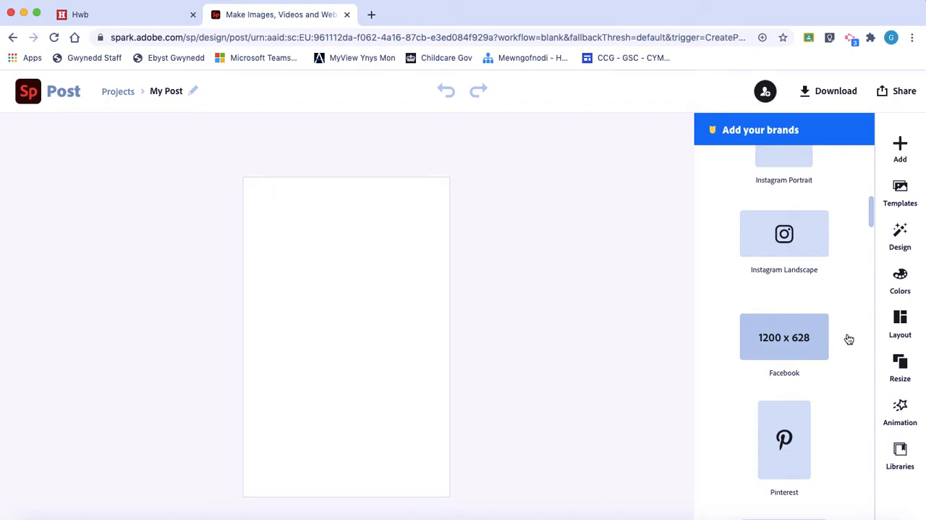
scroll(848, 340, "down", 7)
scroll(848, 338, "down", 5)
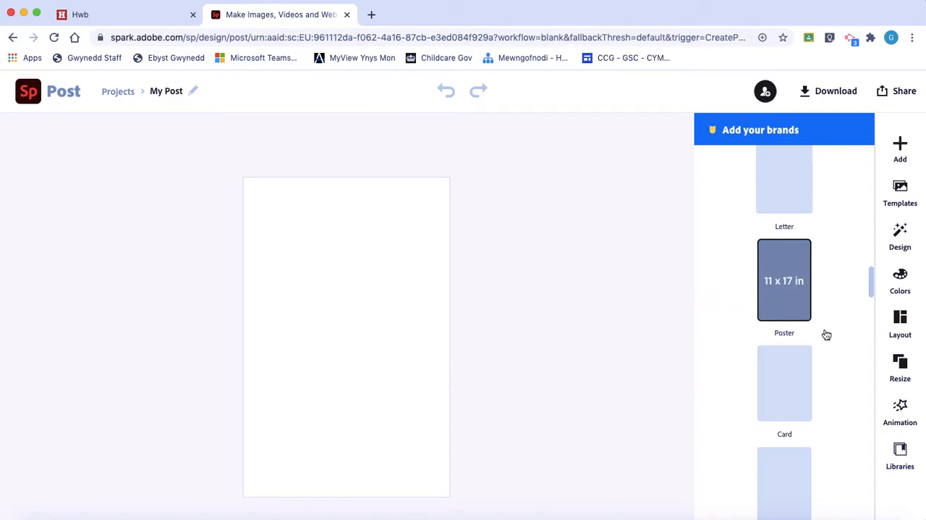
Step: Examine the Simple, Banner and Grid layouts available for the flyer
left_click(901, 322)
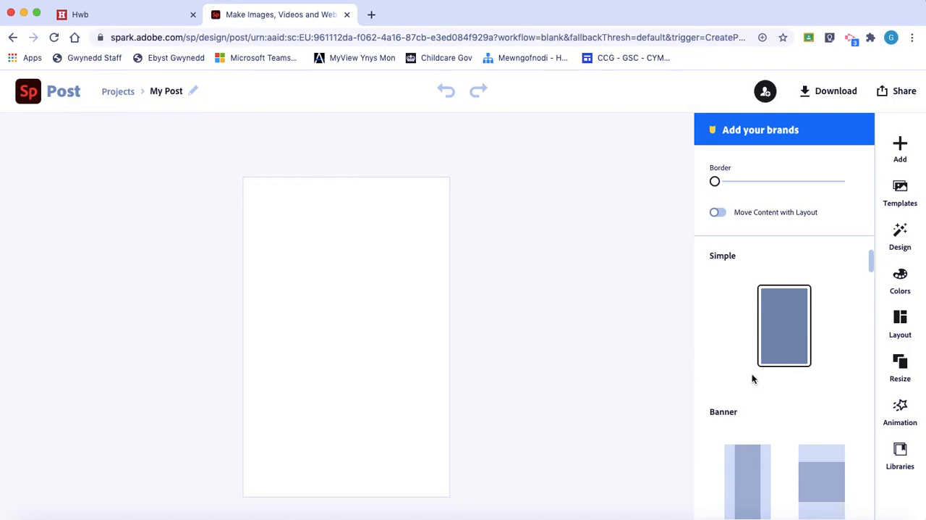
scroll(753, 376, "down", 5)
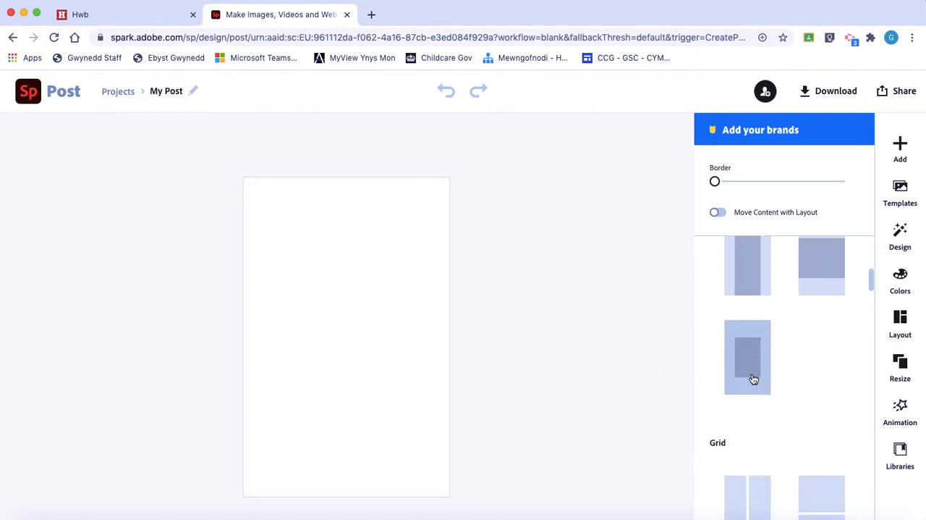
scroll(753, 378, "down", 8)
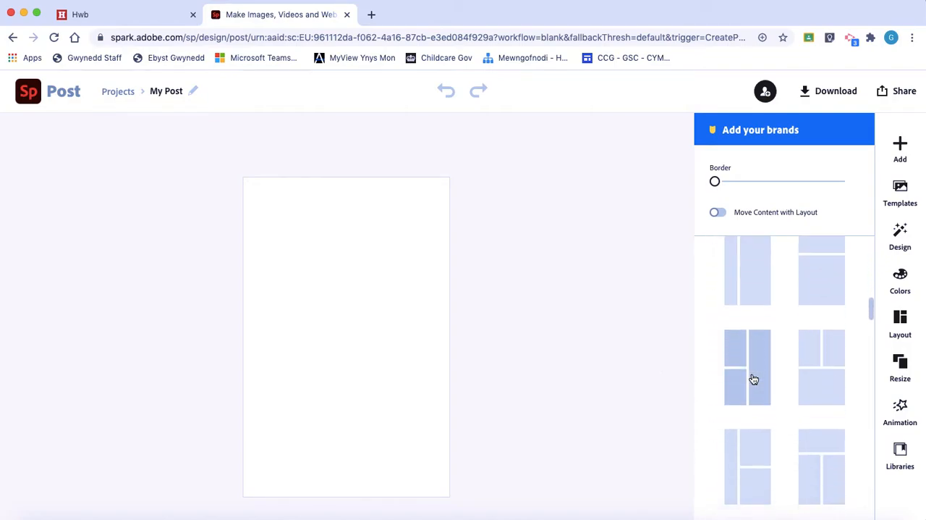
scroll(753, 378, "up", 10)
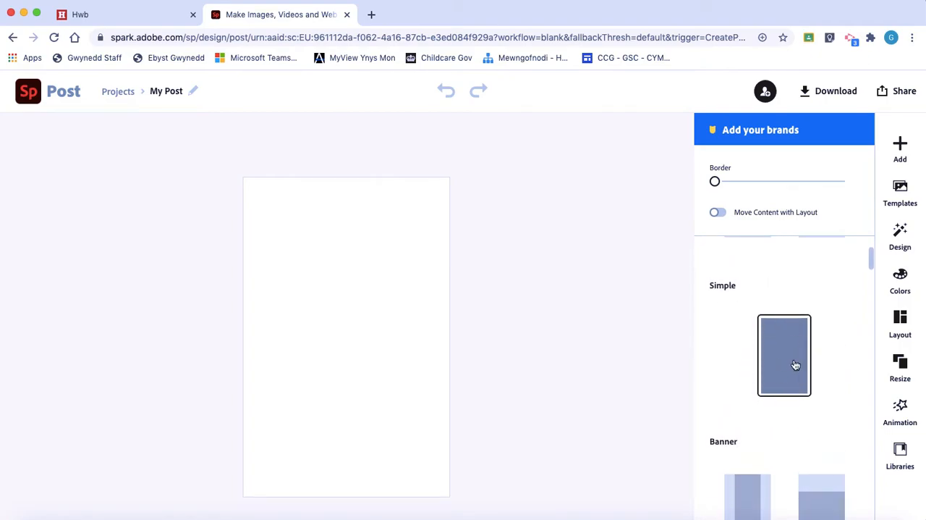
scroll(763, 386, "down", 3)
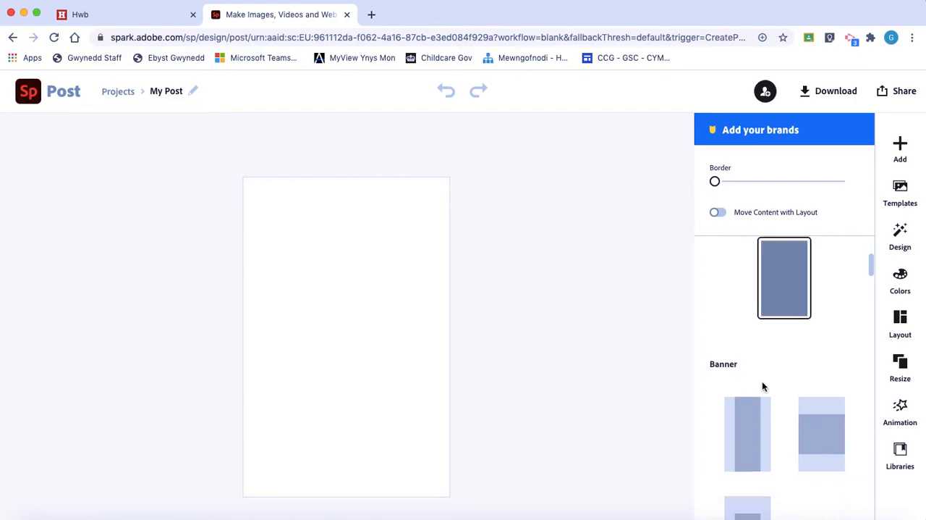
scroll(760, 385, "down", 1)
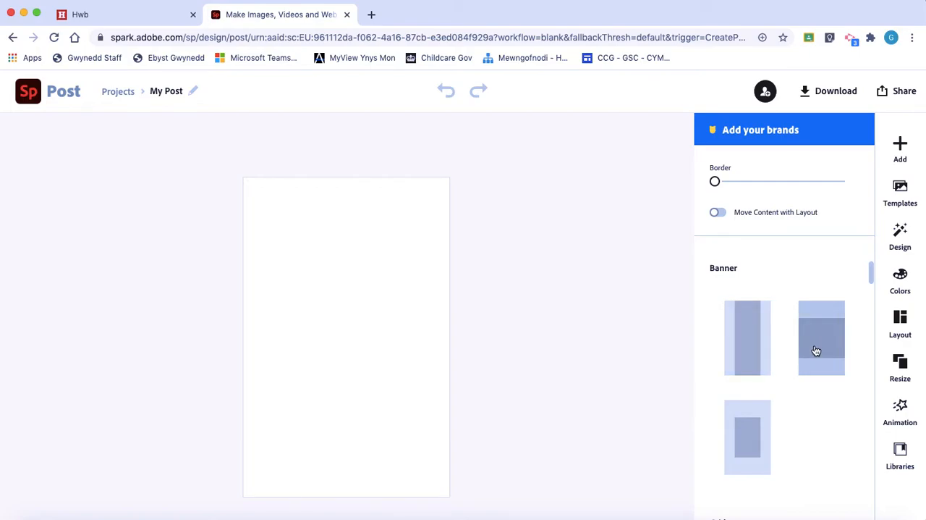
scroll(815, 351, "down", 5)
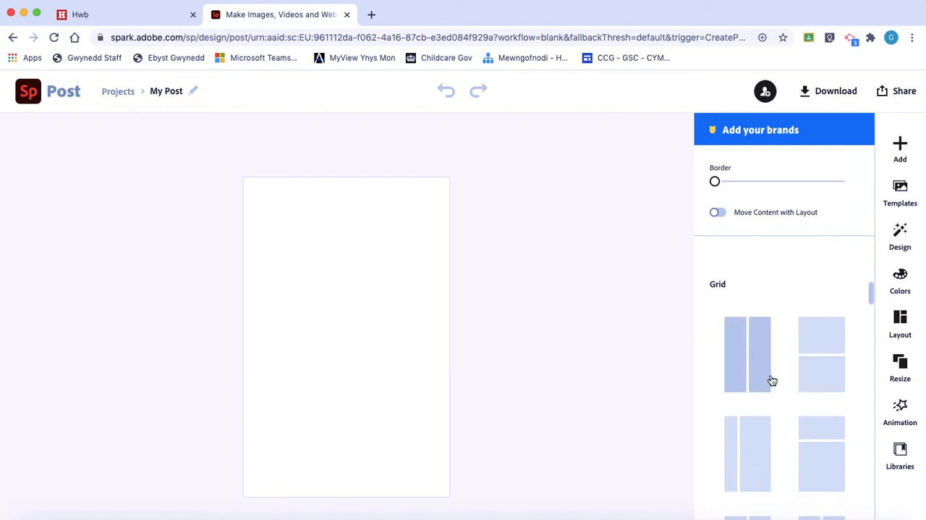
scroll(781, 385, "down", 3)
scroll(800, 384, "down", 3)
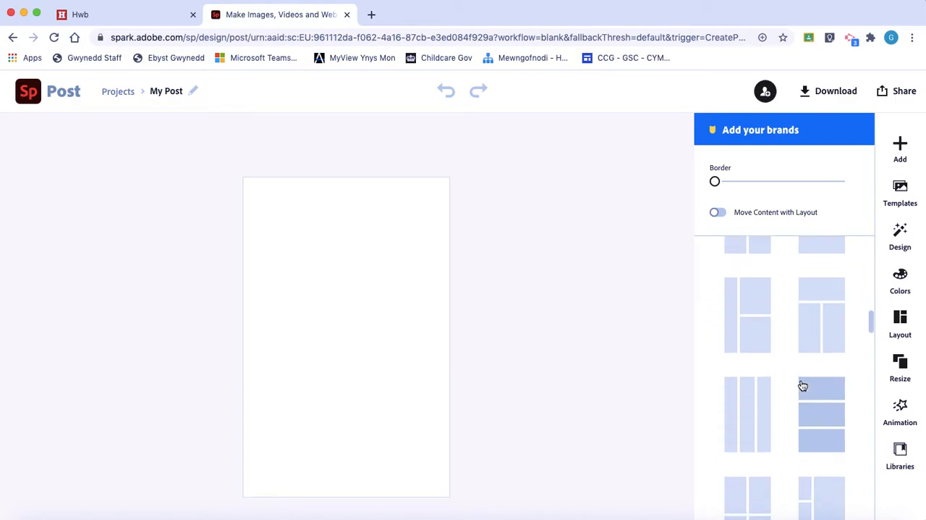
scroll(802, 385, "down", 1)
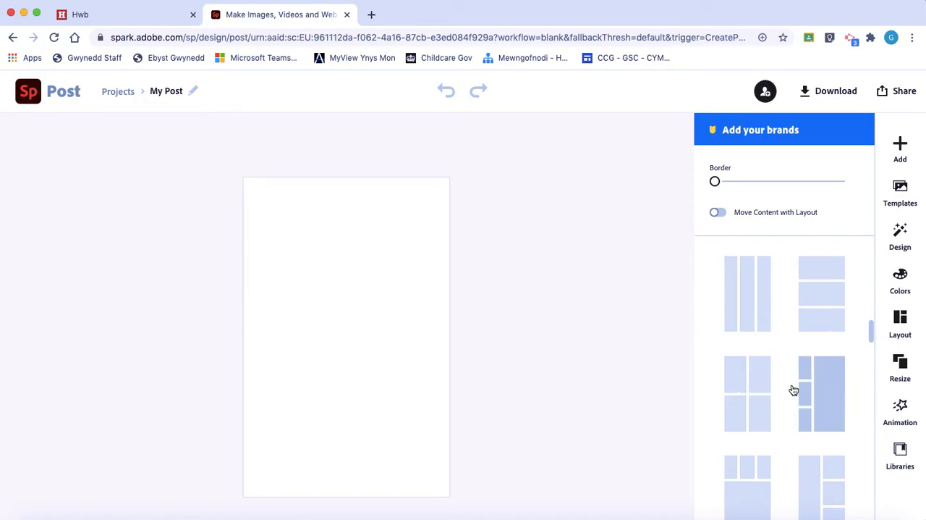
scroll(796, 390, "down", 2)
scroll(799, 390, "down", 2)
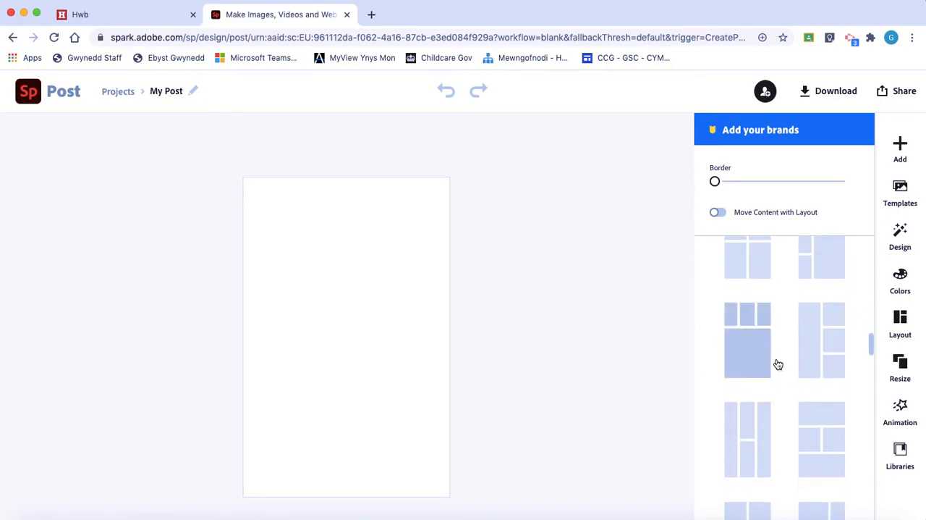
scroll(783, 397, "down", 3)
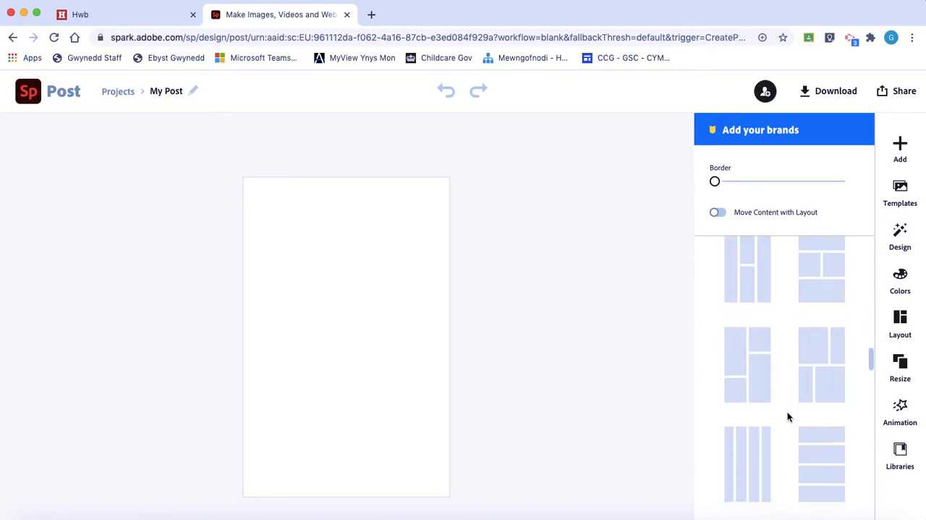
Step: Try several multi-cell Grid layouts on the blank flyer and return to the single-cell Simple layout
left_click(765, 395)
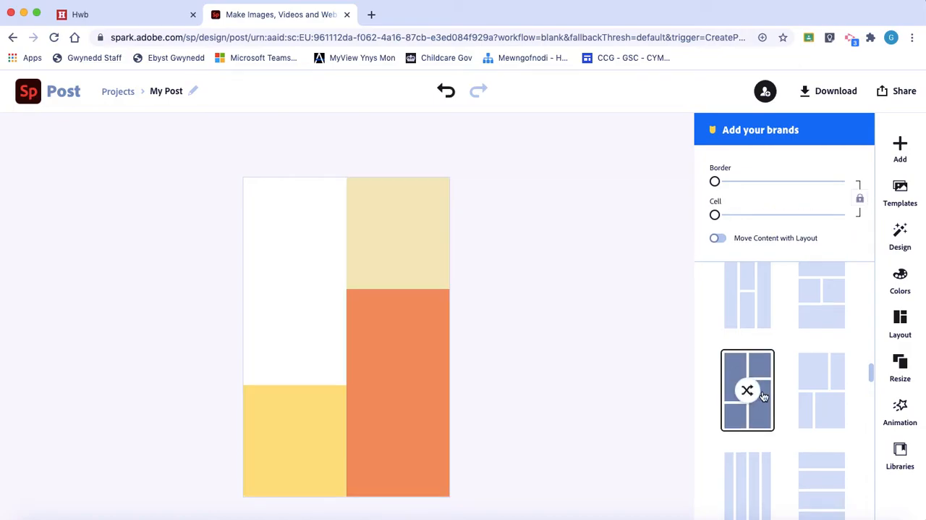
left_click(821, 412)
scroll(823, 413, "down", 1)
scroll(822, 413, "up", 1)
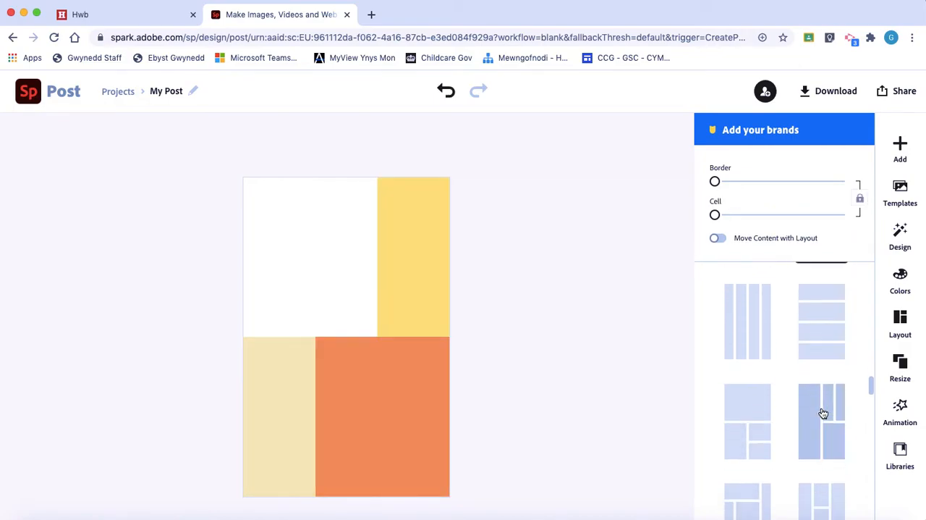
left_click(823, 412)
scroll(822, 412, "down", 2)
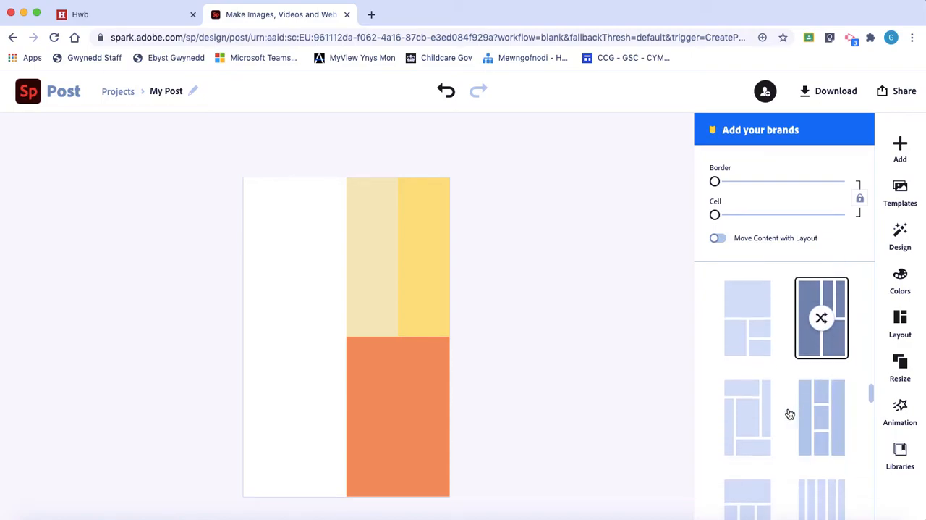
left_click(765, 415)
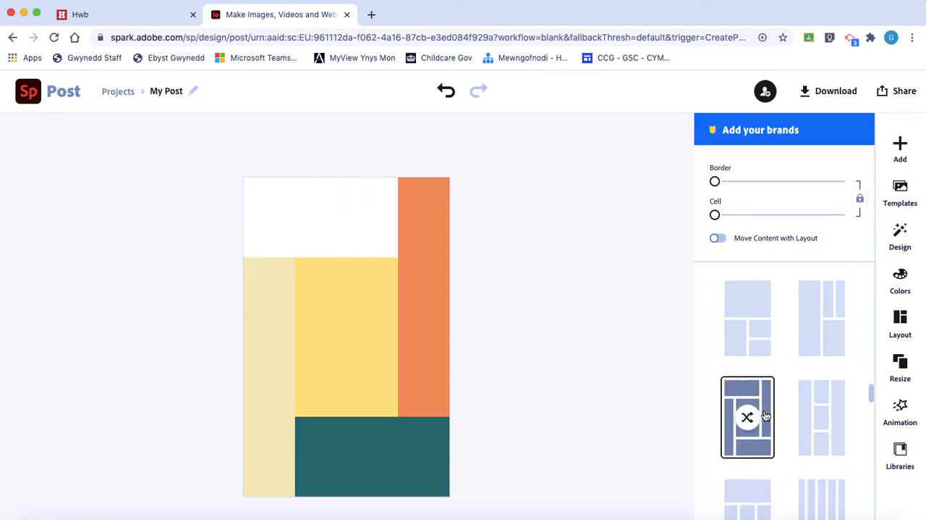
scroll(782, 352, "down", 6)
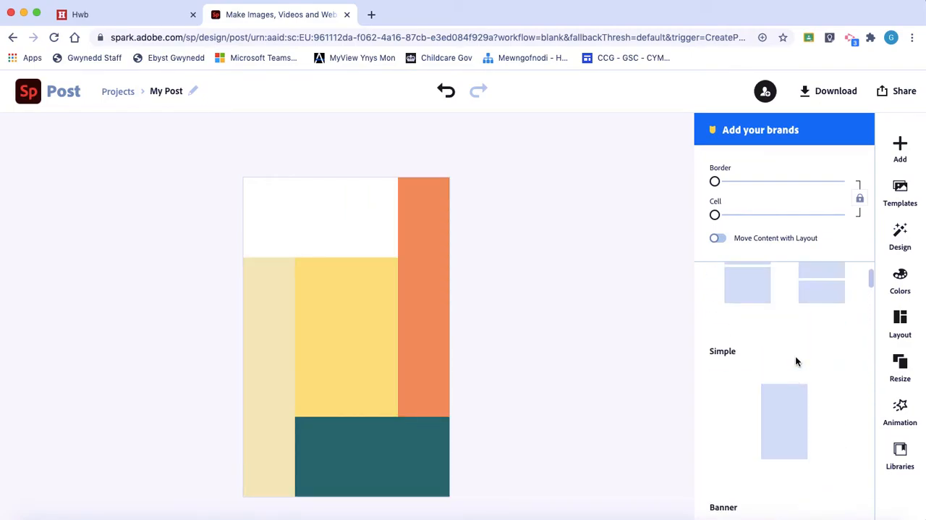
left_click(784, 421)
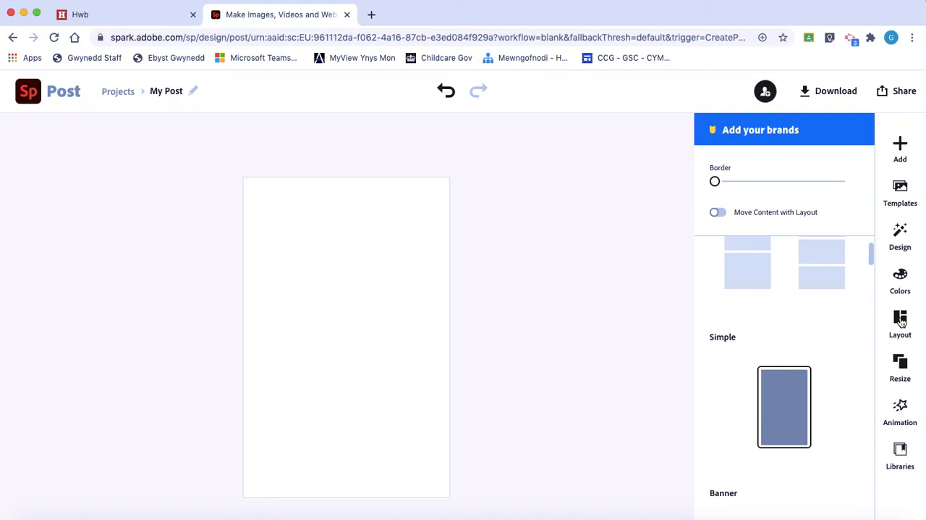
Step: Search the free Unsplash photos for "fireworks" to add an image to the flyer
left_click(901, 147)
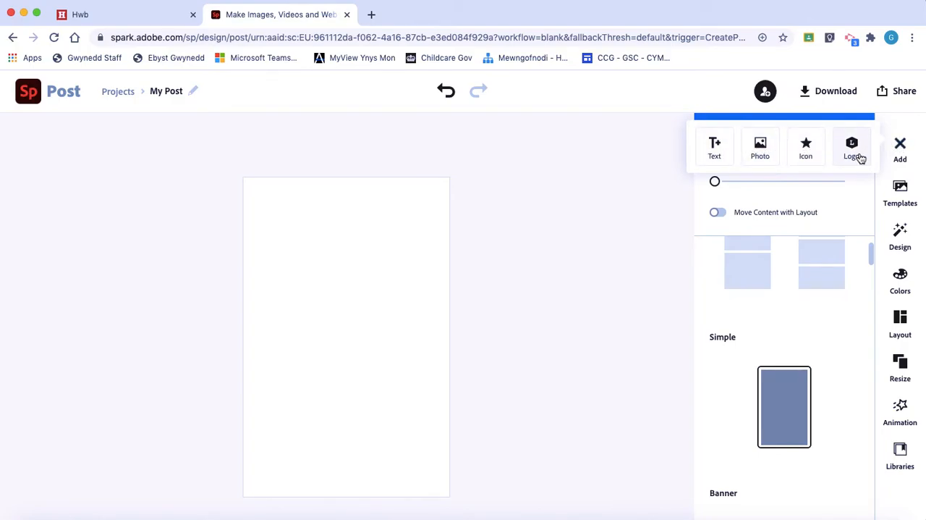
left_click(759, 149)
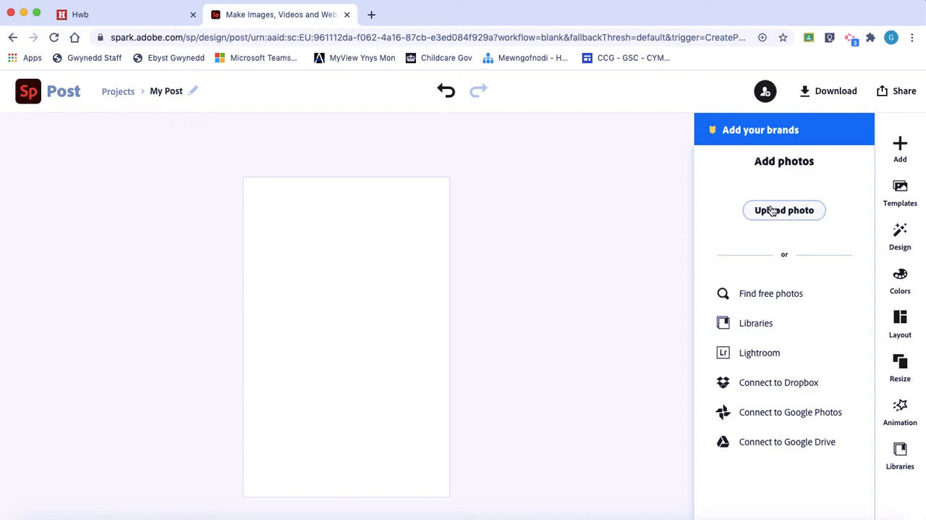
left_click(760, 295)
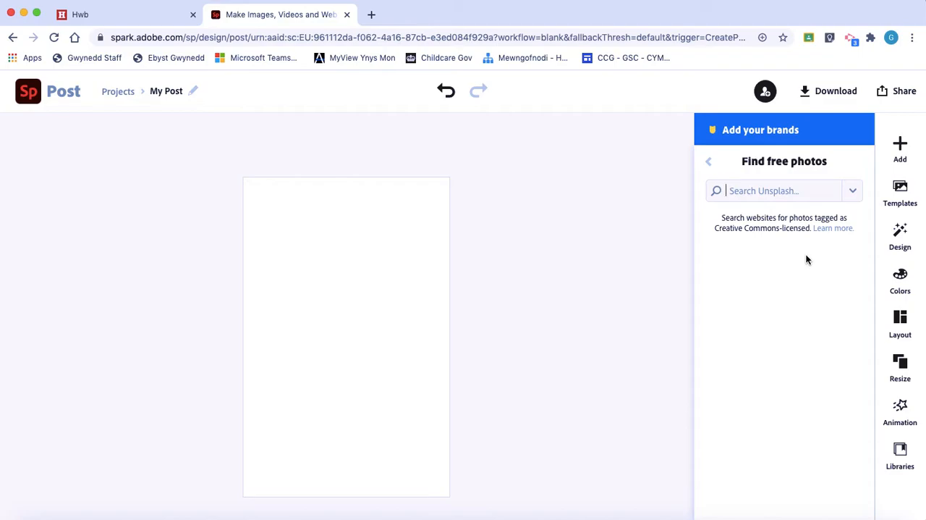
type("fireworks")
key("Return")
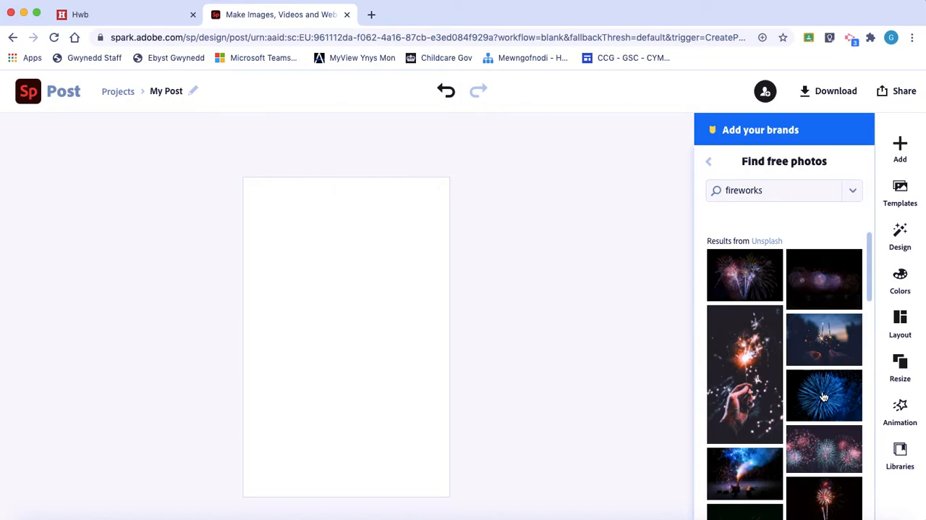
Step: Add the portrait photo of a hand holding a sparkler to the flyer, pinned to the background
scroll(805, 405, "down", 10)
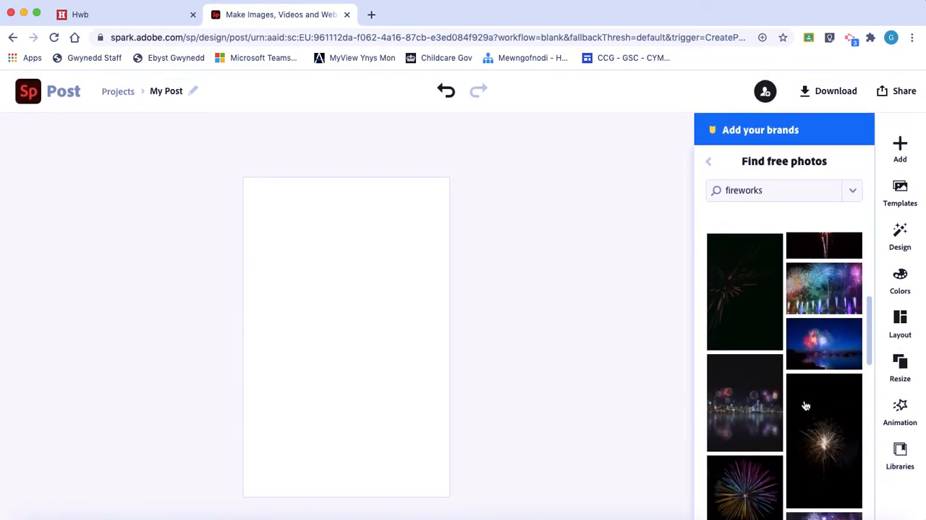
scroll(805, 405, "down", 10)
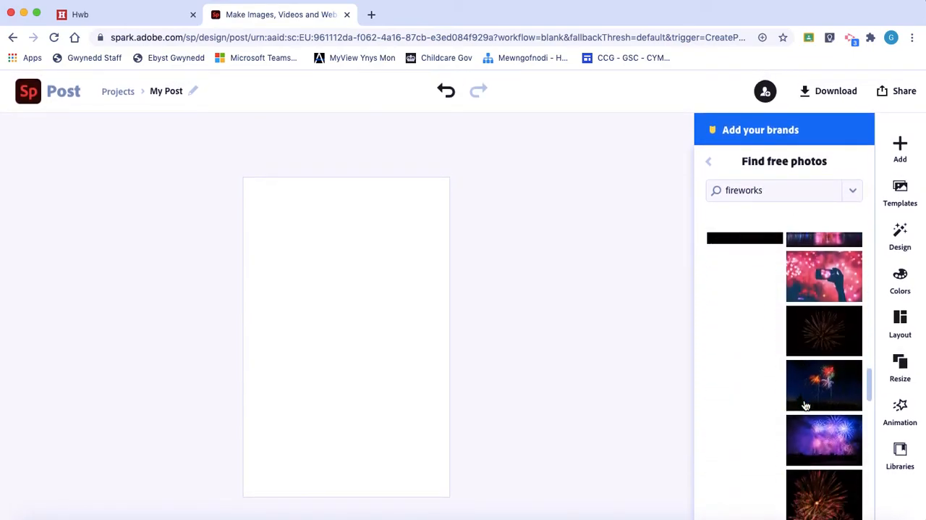
scroll(805, 405, "down", 10)
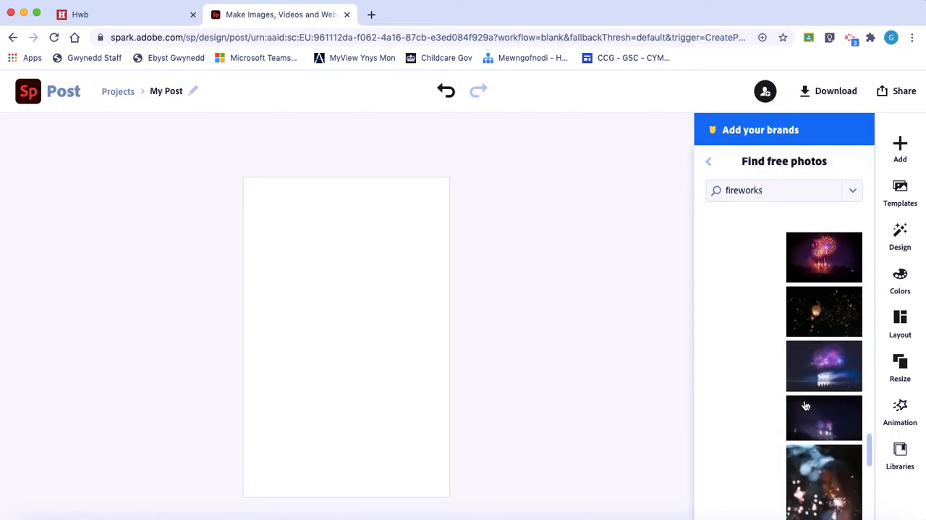
scroll(806, 406, "up", 15)
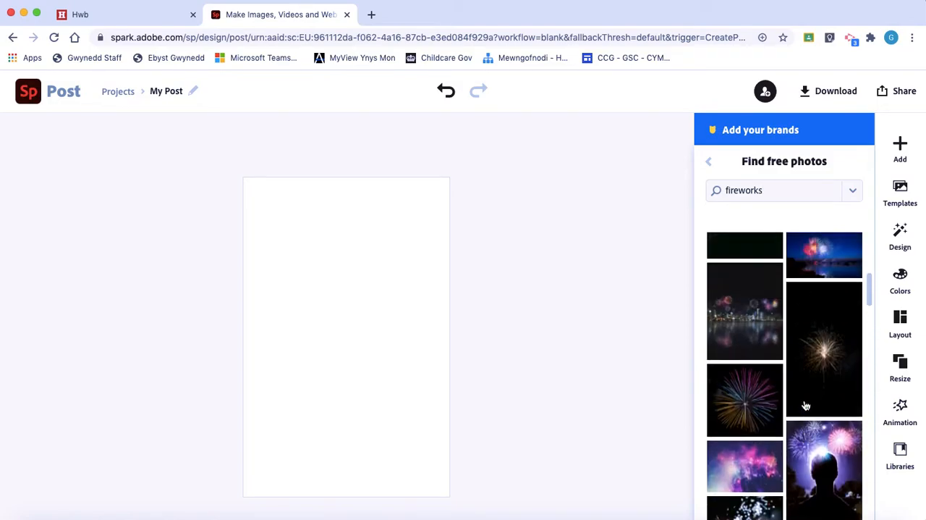
scroll(806, 405, "up", 5)
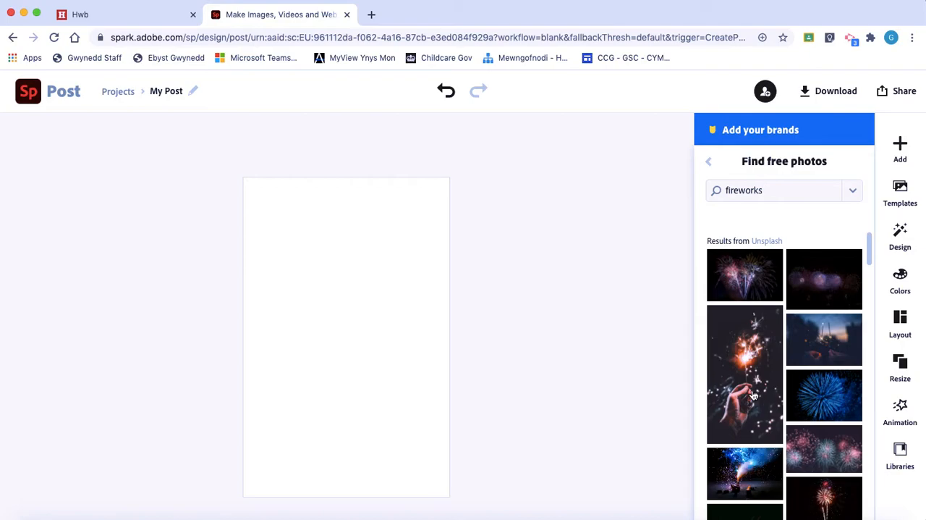
left_click(753, 394)
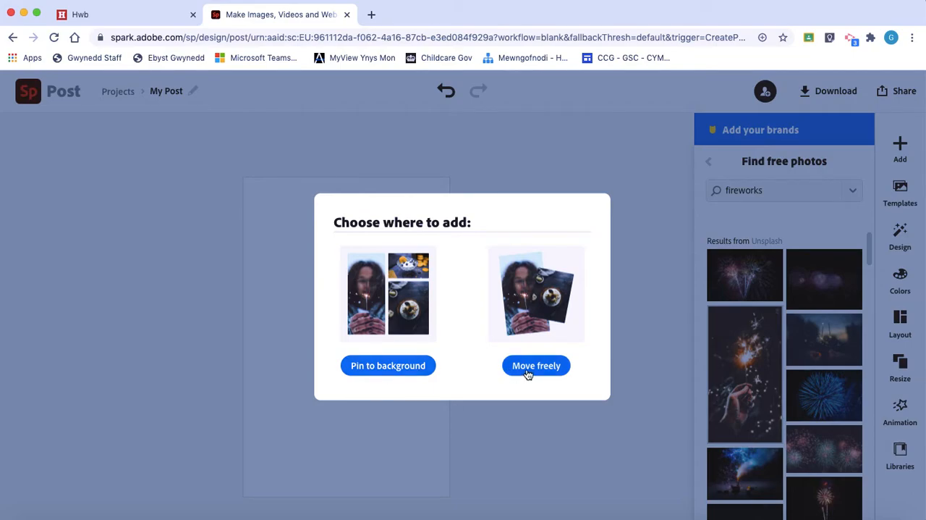
left_click(378, 372)
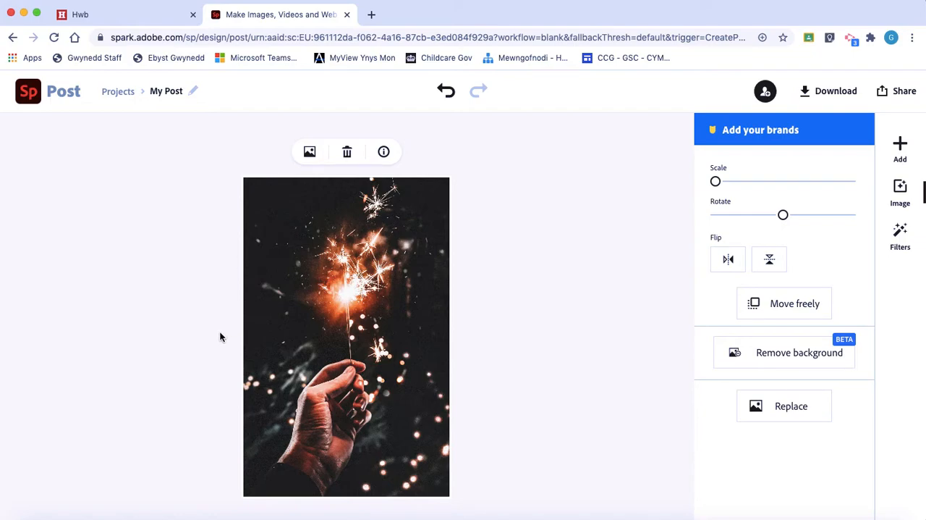
Step: Try the scale and rotate adjustments on the sparkler background photo and deselect it
mouse_move(717, 193)
left_mouse_down()
mouse_move(819, 200)
mouse_move(705, 201)
left_mouse_up()
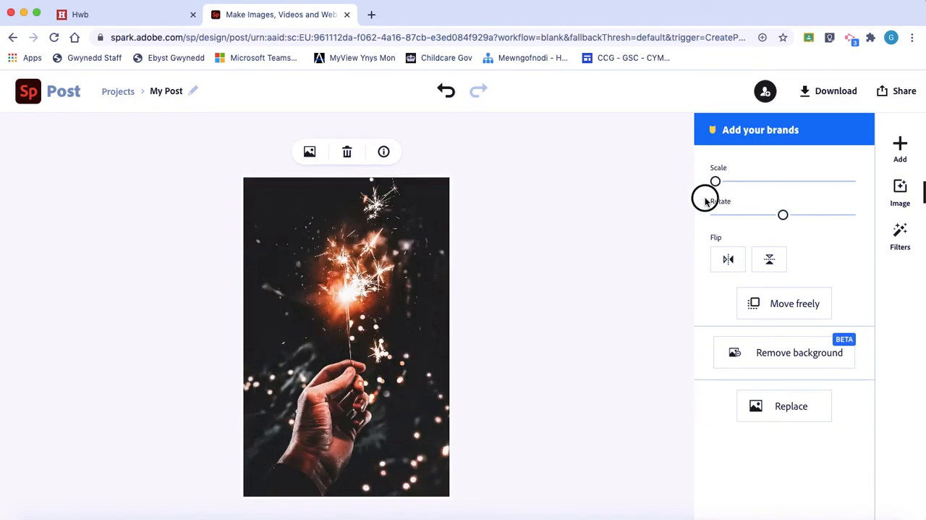
left_click(784, 220)
mouse_move(786, 223)
left_mouse_down()
mouse_move(799, 225)
mouse_move(785, 224)
left_mouse_up()
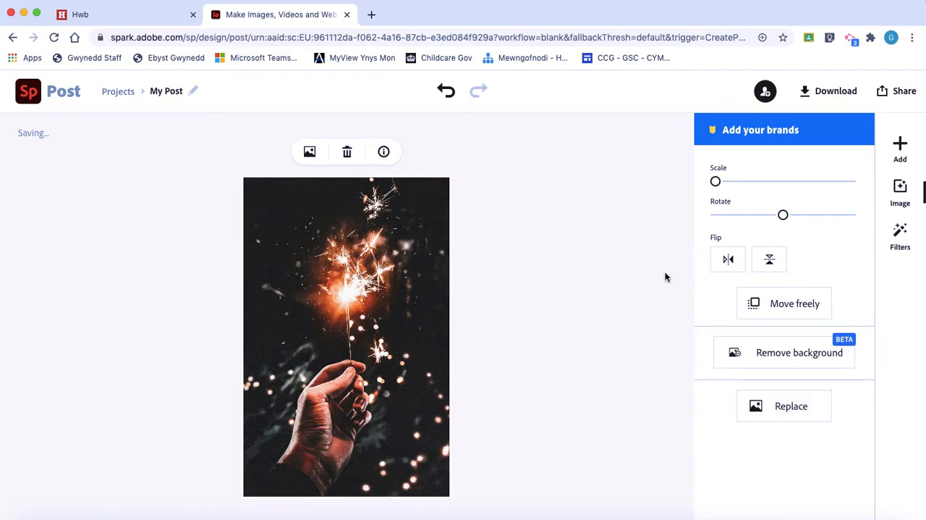
left_click(546, 309)
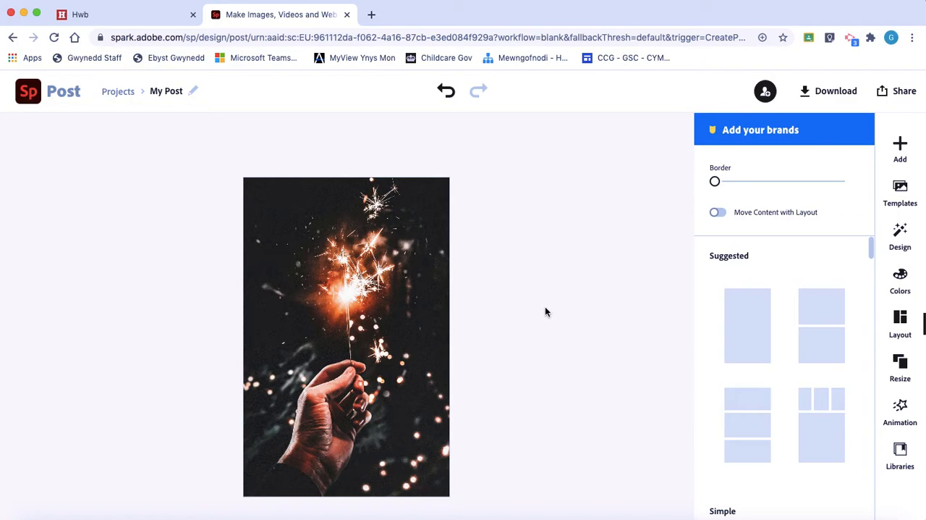
Step: Open the options for adding text and look through the ready-made text templates
left_click(900, 147)
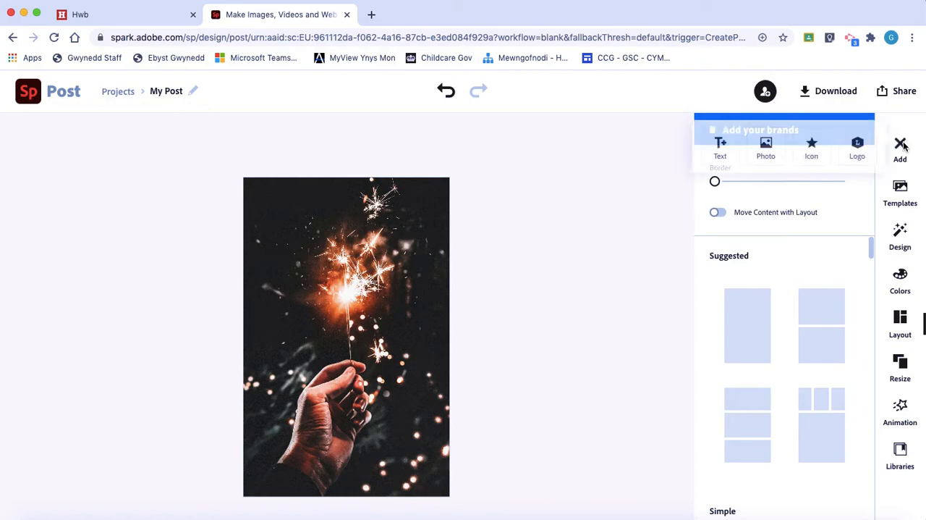
left_click(711, 150)
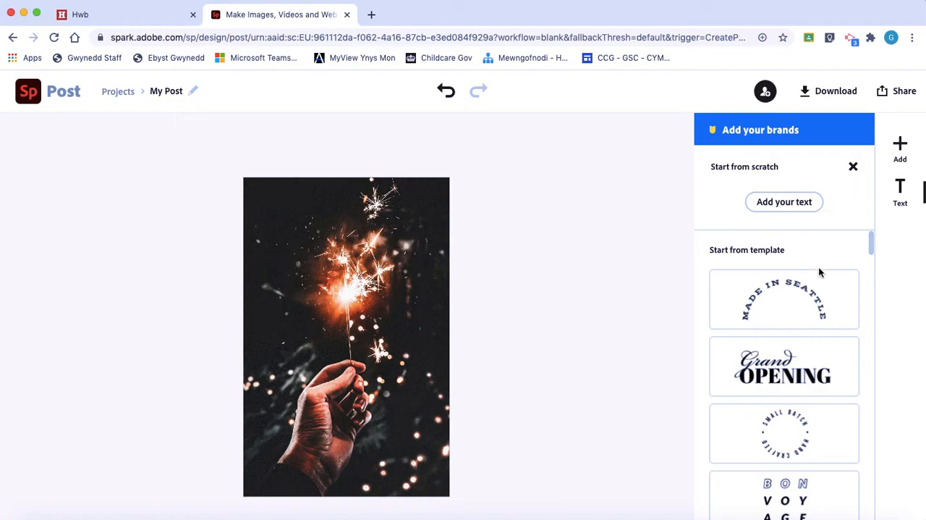
scroll(815, 335, "down", 3)
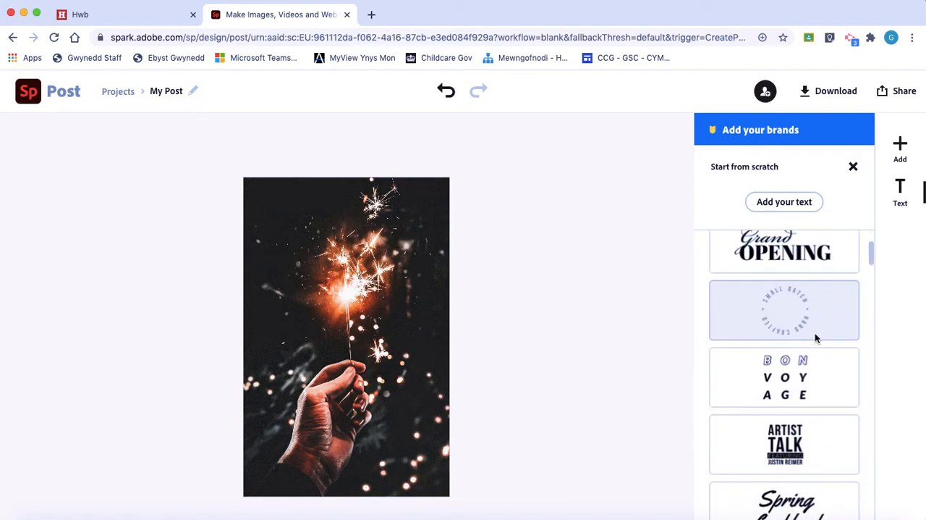
scroll(816, 339, "down", 3)
scroll(797, 411, "down", 8)
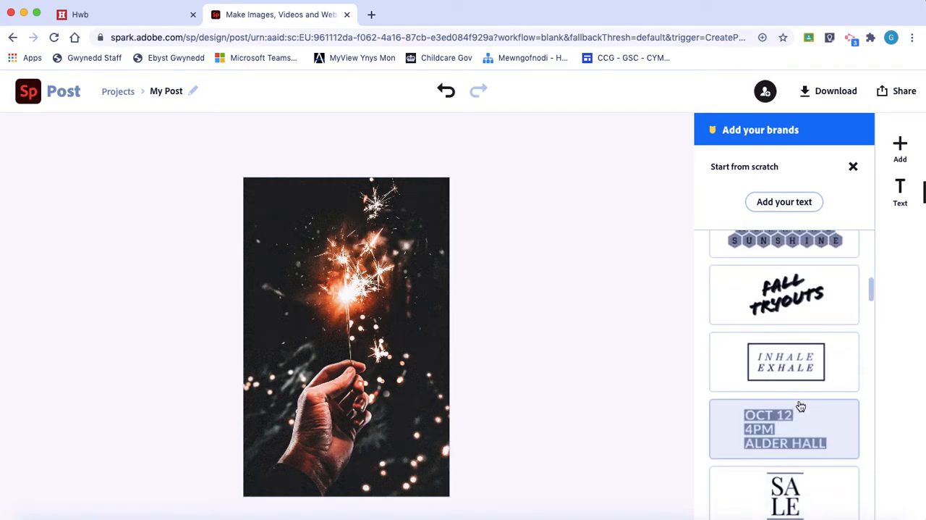
scroll(815, 423, "down", 5)
scroll(815, 422, "down", 13)
scroll(815, 423, "up", 10)
scroll(813, 423, "up", 15)
Step: Add a from-scratch text to the flyer reading "Firework" and "Party" on two lines
left_click(793, 209)
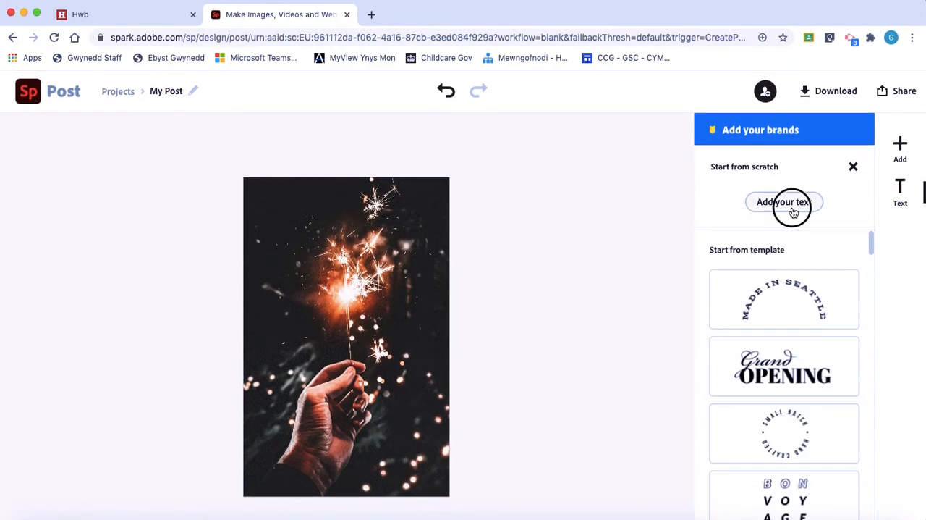
type("Firework")
key("Return")
type("Party")
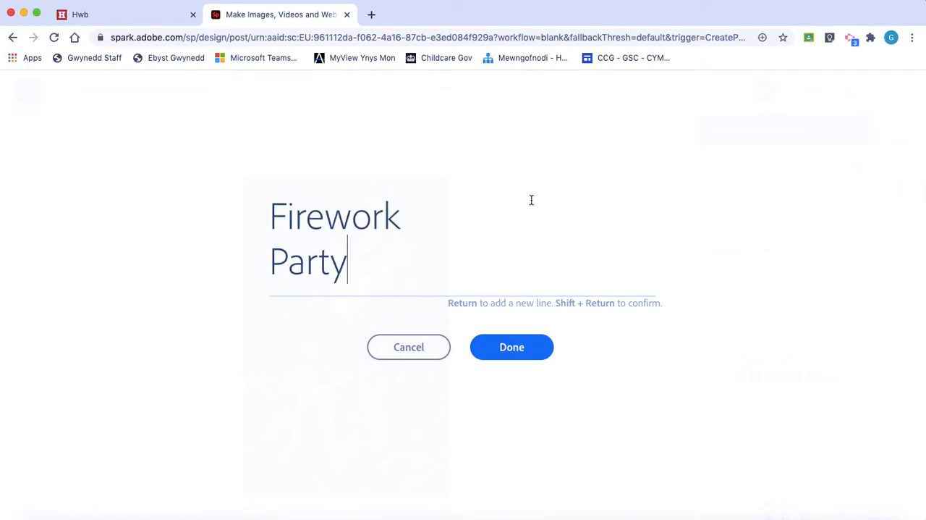
left_click(496, 344)
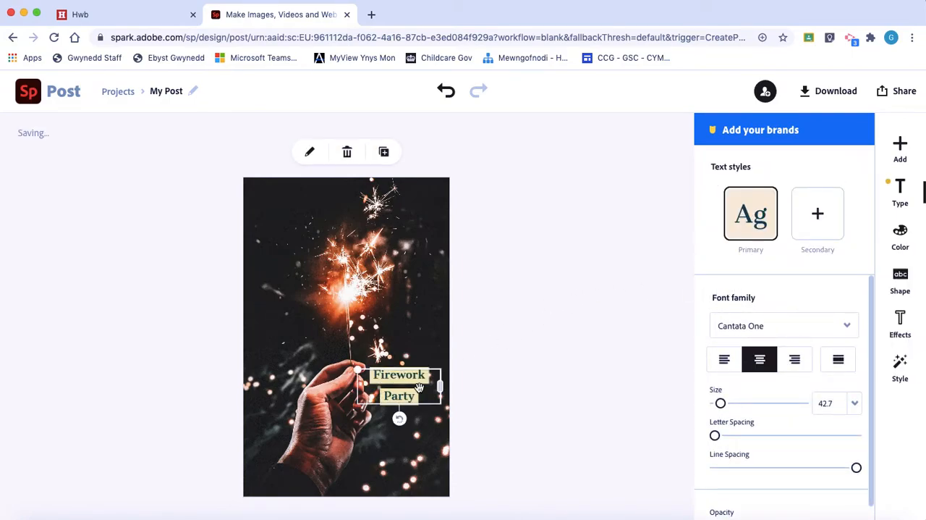
Step: Try Amatic SC, CabinSketch Bold and Calluna Sans Italic on the text, return to Cantata One, and move it to the photo's upper-left corner
left_click(812, 327)
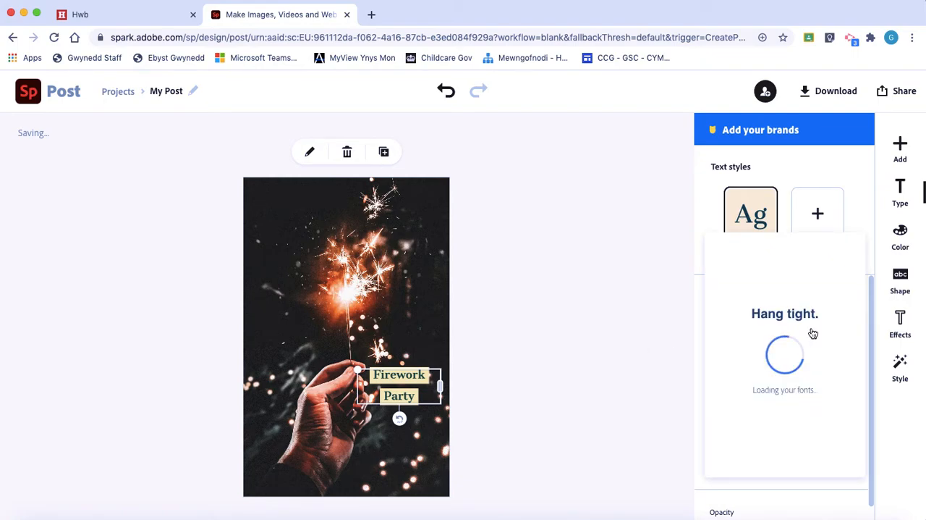
left_click(749, 325)
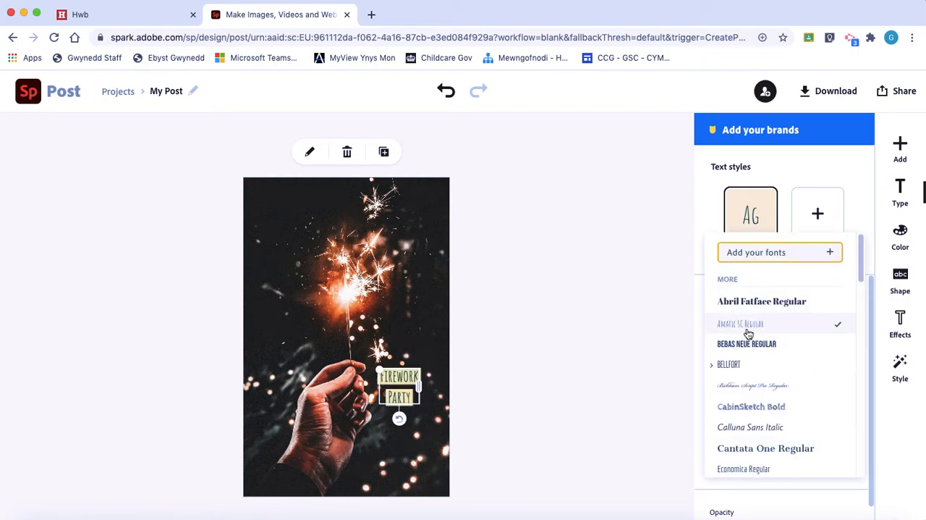
left_click(743, 409)
left_click(735, 434)
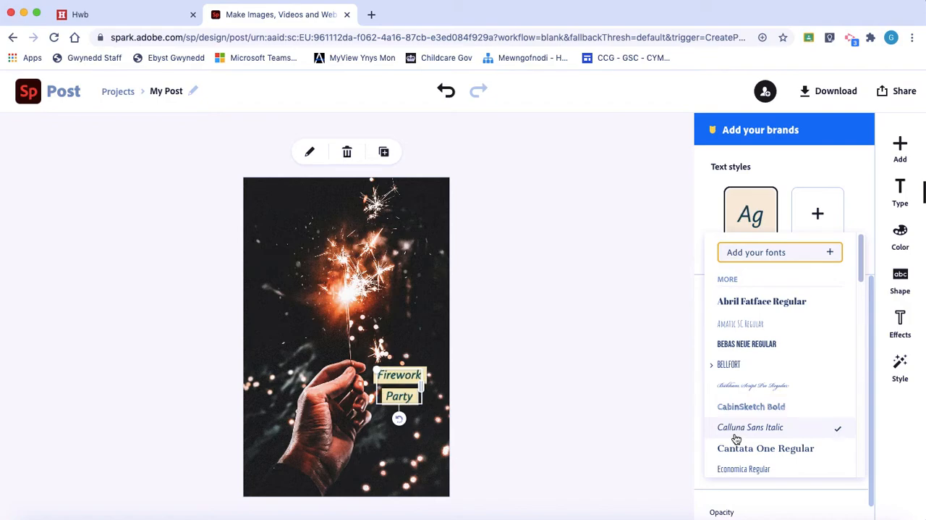
left_click(736, 452)
left_click_drag(397, 381, 293, 211)
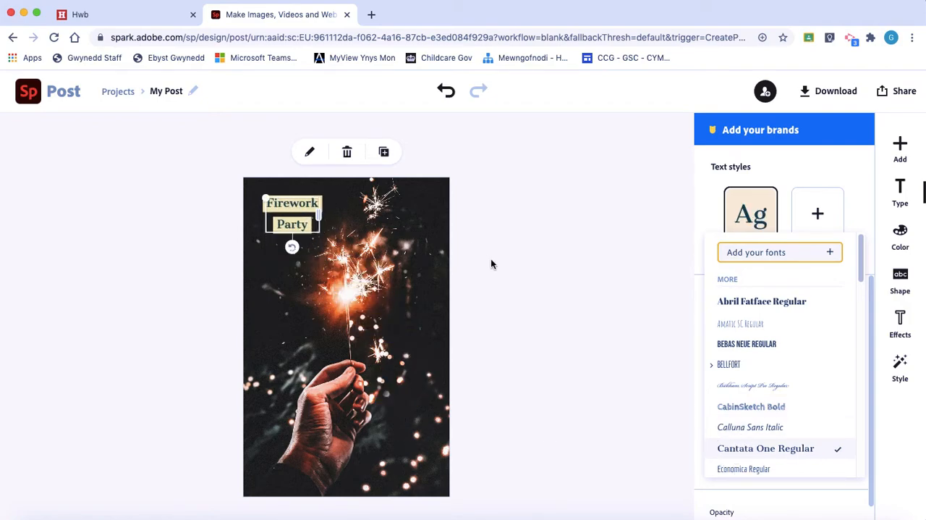
Step: Try the Graduate, Harman Sans, GoodDog New and Germania One fonts on the text, ending with Flood Std Regular
scroll(736, 413, "down", 5)
left_click(739, 414)
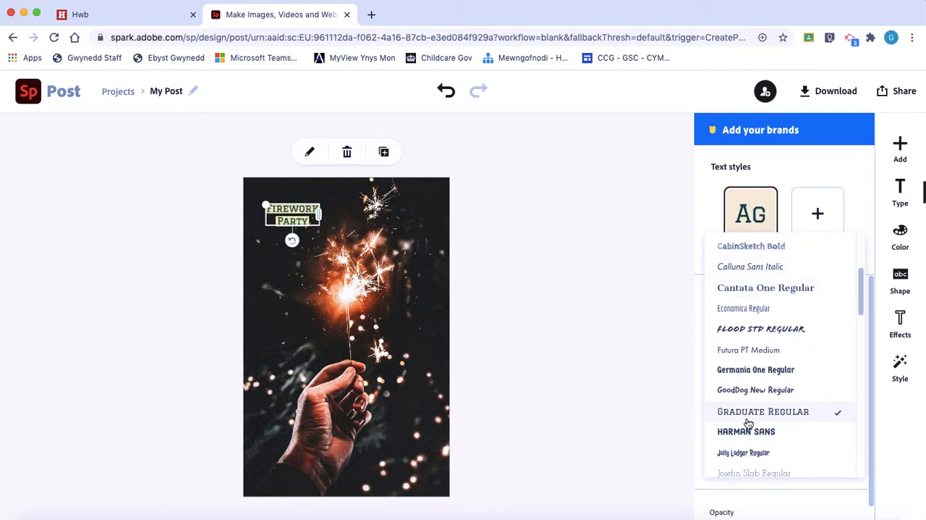
left_click(743, 434)
left_click(741, 385)
left_click(737, 372)
left_click(736, 332)
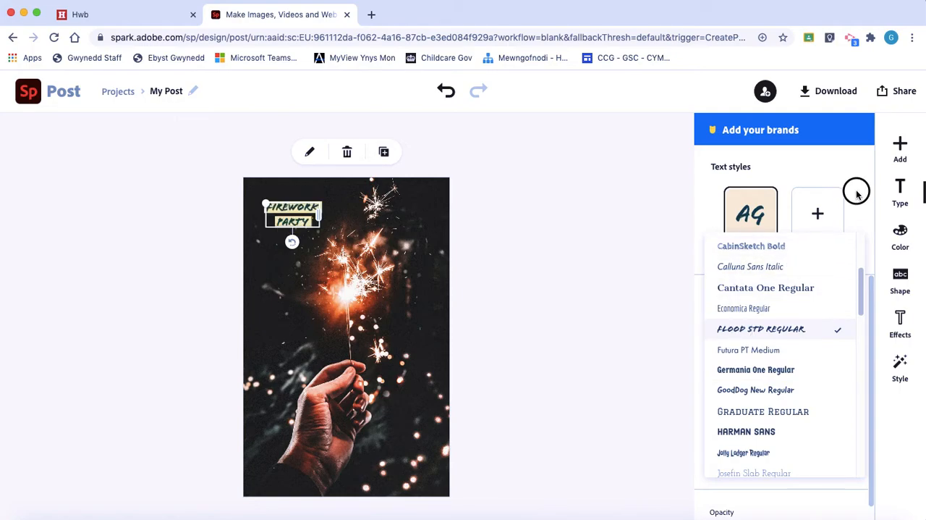
left_click(843, 204)
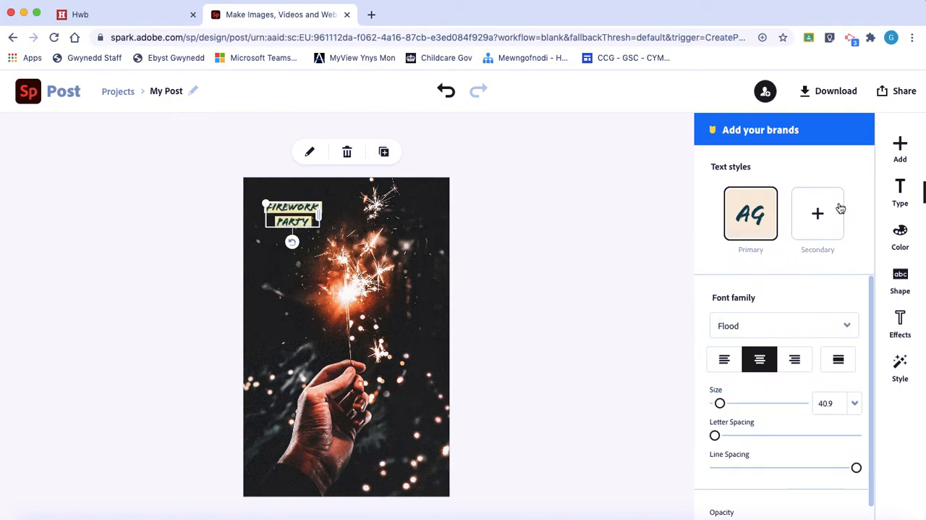
Step: Remove the "Firework Party" text and add the hexagon-tile "Good Morning Sunshine" text template to the flyer
left_click(480, 274)
left_click(285, 223)
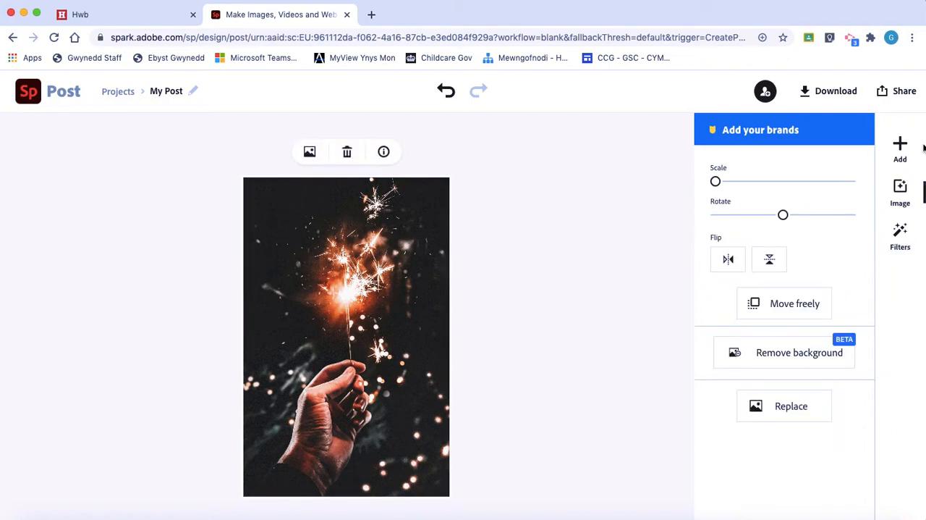
left_click(900, 144)
left_click(716, 144)
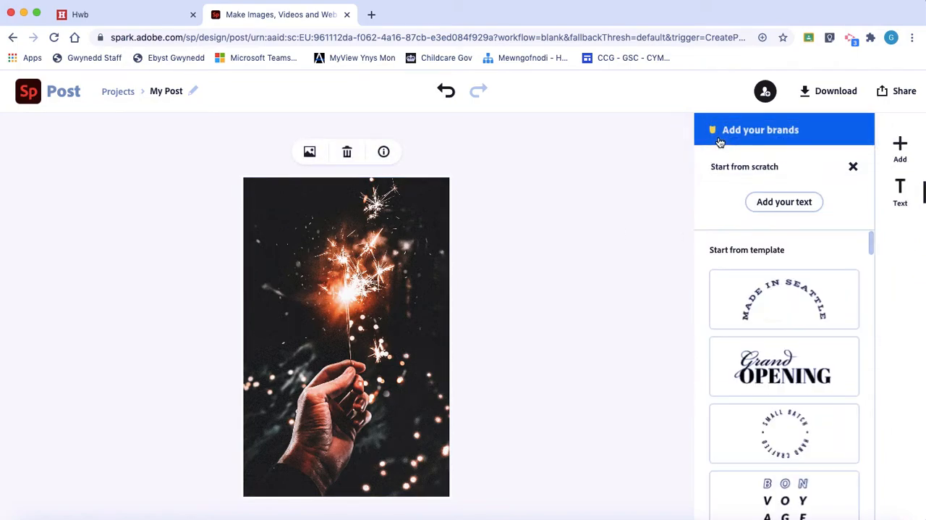
scroll(746, 412, "down", 5)
scroll(784, 433, "down", 5)
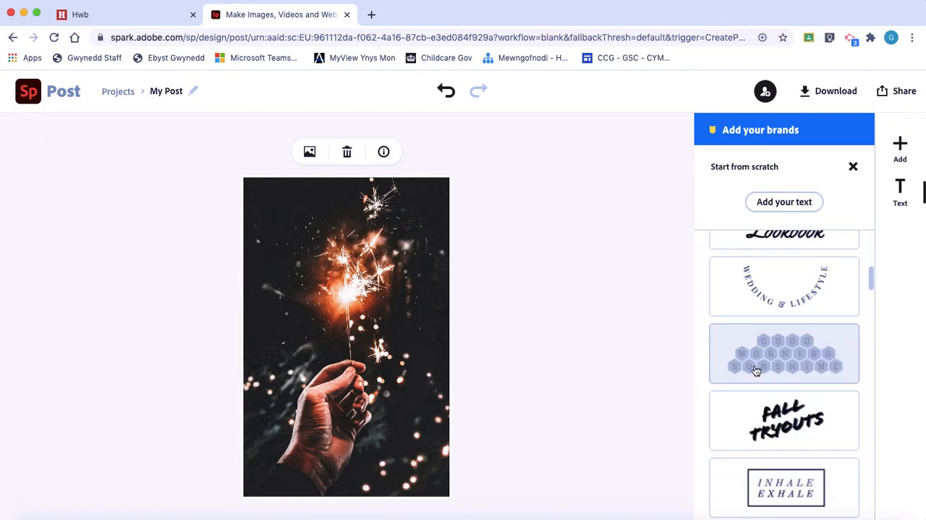
left_click(756, 370)
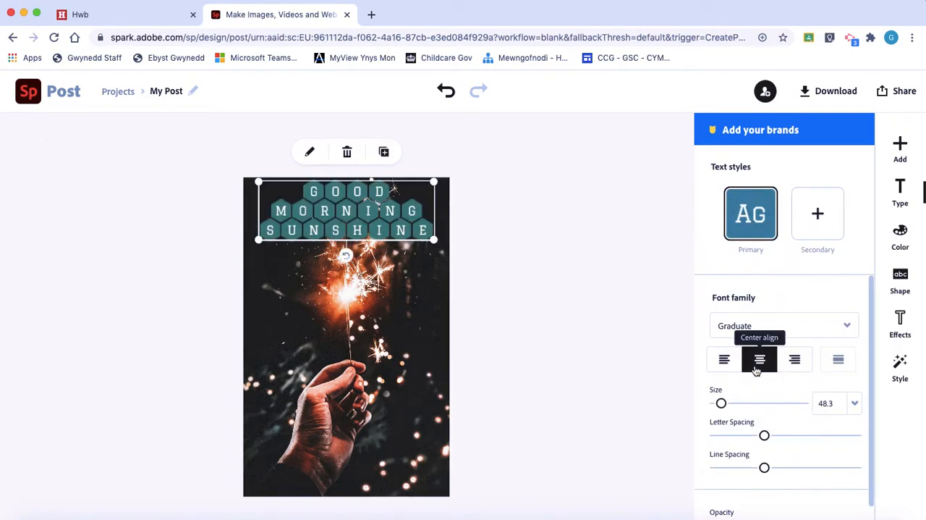
Step: Replace the hexagon template's wording with "Firework" and "Party" on two lines
double_click(335, 211)
left_click_drag(410, 271, 265, 187)
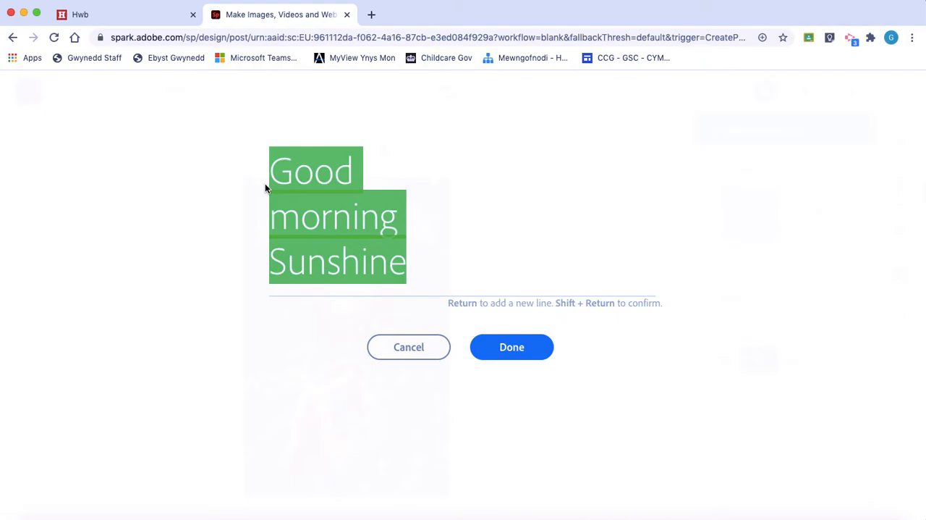
type("Firework")
key("Return")
type("Party")
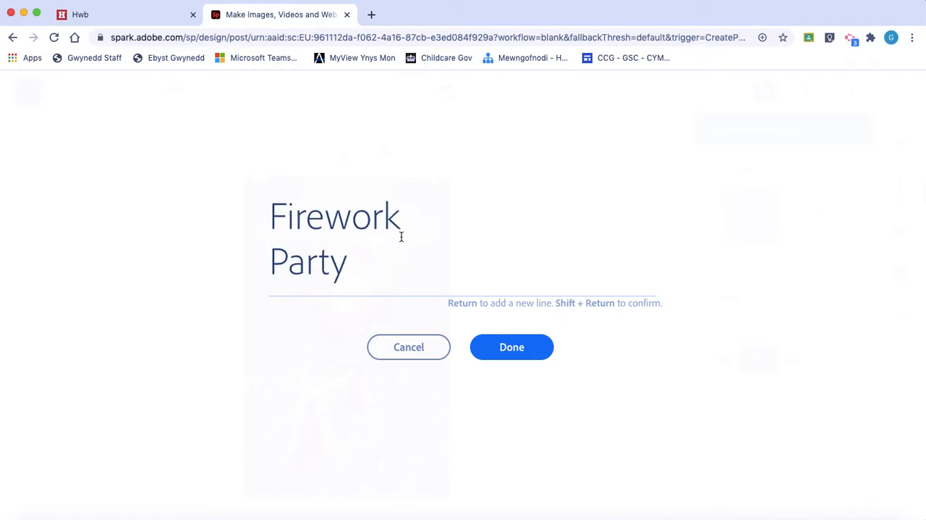
left_click(499, 347)
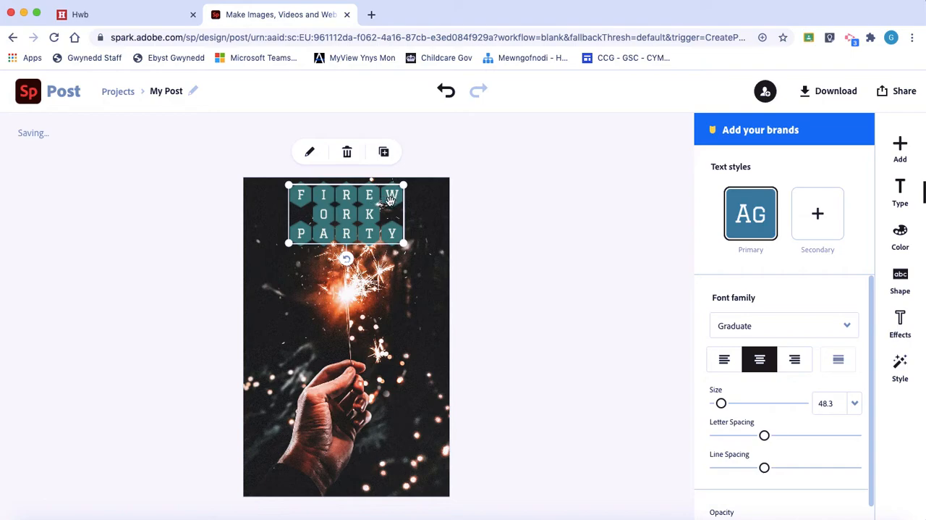
Step: Reposition the hexagon text near the top of the photo and insert an extra line break after "Firework"
left_click_drag(405, 249, 466, 246)
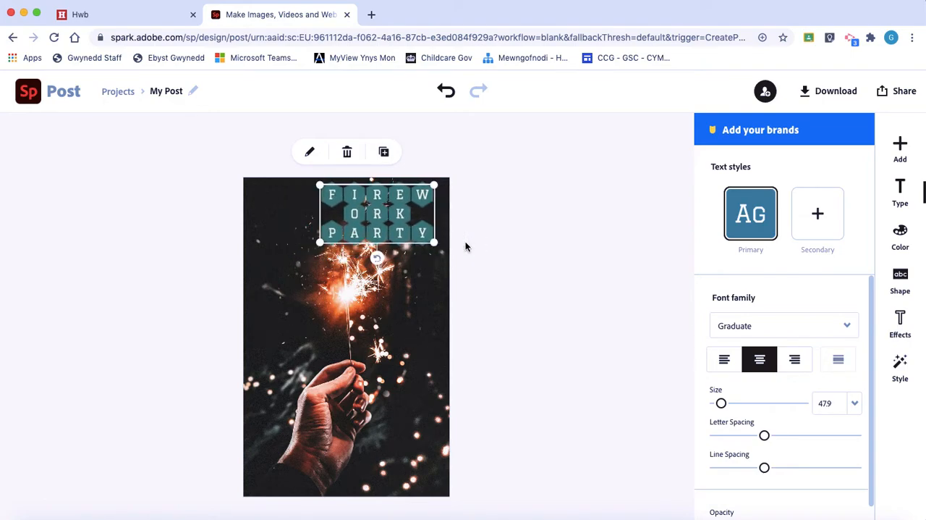
left_click_drag(404, 229, 364, 229)
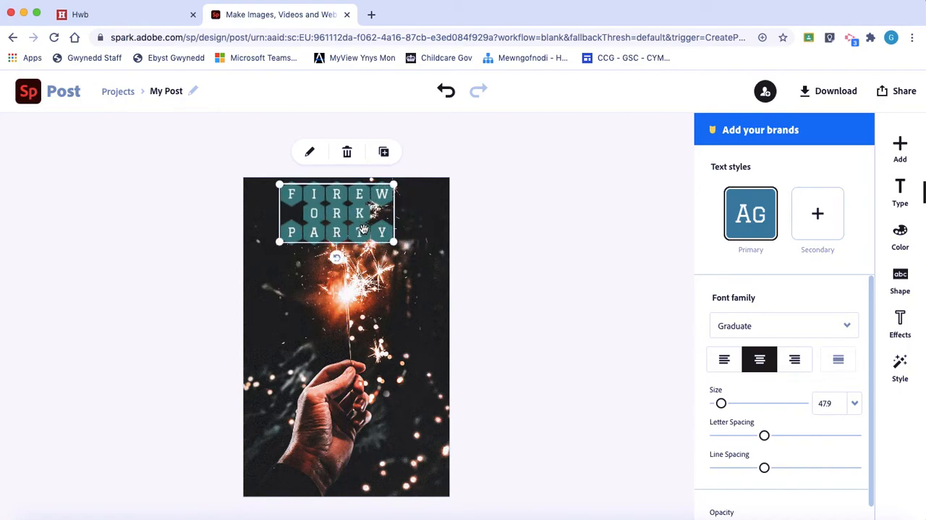
double_click(364, 229)
left_click(401, 220)
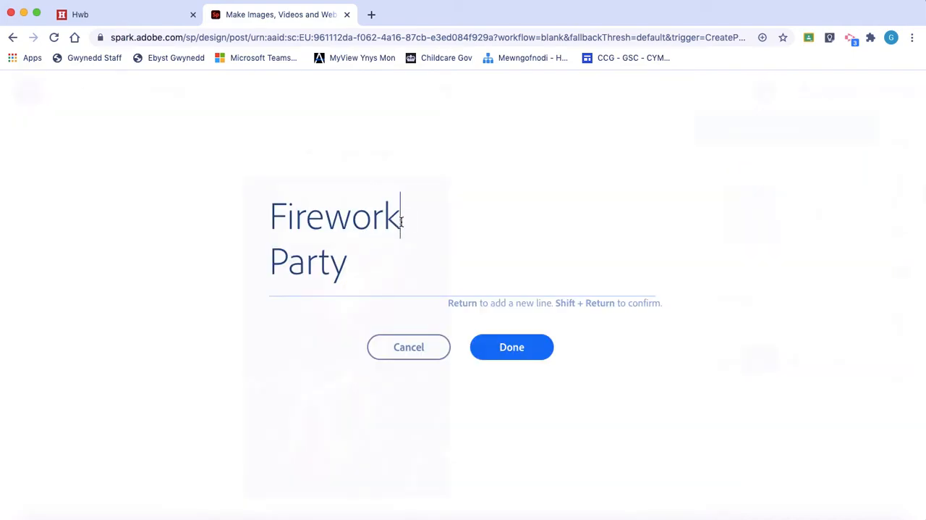
key("Return")
left_click(504, 347)
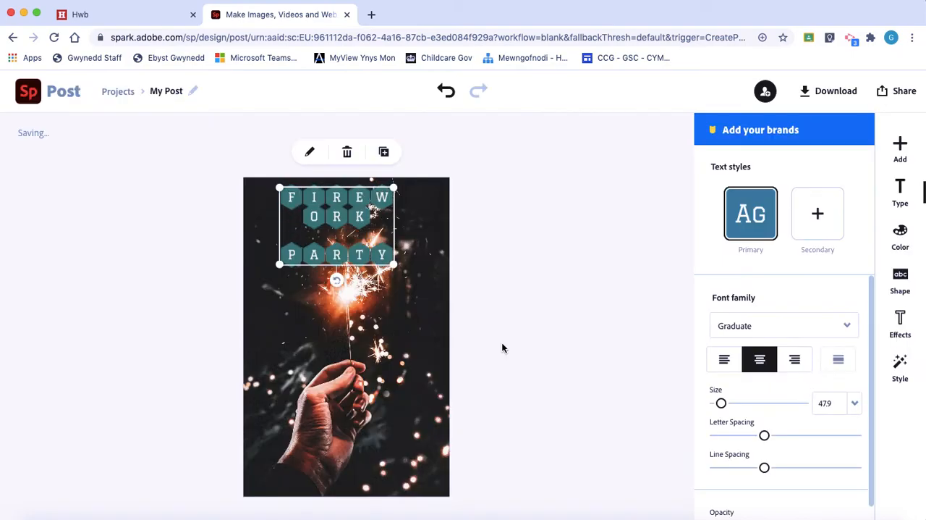
Step: Enlarge the hexagon text to size 67 across the flyer's width, and delete it
mouse_move(279, 265)
left_mouse_down()
mouse_move(258, 267)
mouse_move(266, 274)
left_mouse_up()
left_click_drag(393, 274, 431, 292)
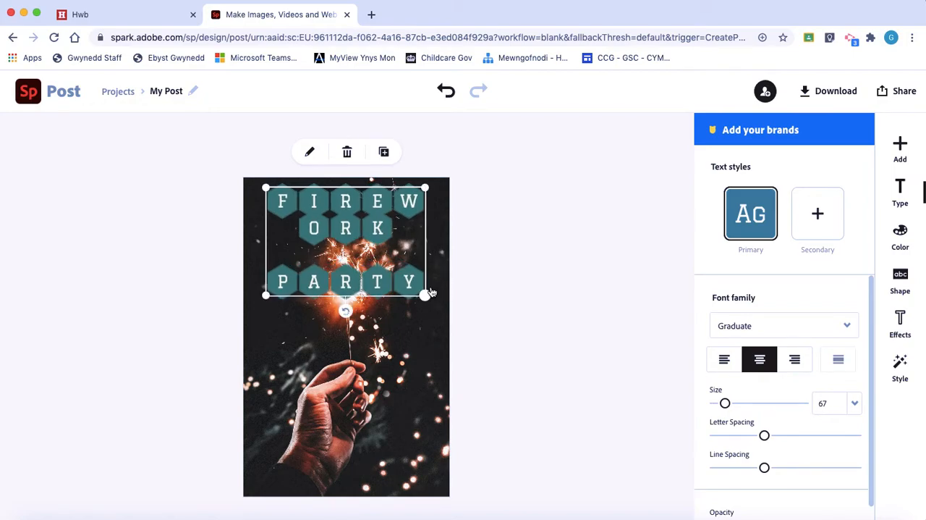
key("Delete")
Step: Add the "OCT 12 4PM ALDER HALL" text template to the flyer
left_click(898, 152)
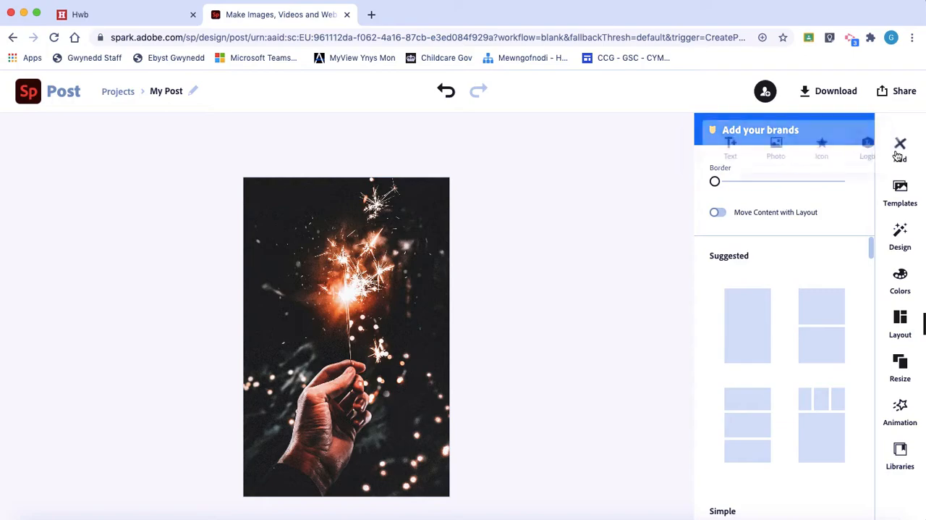
left_click(729, 143)
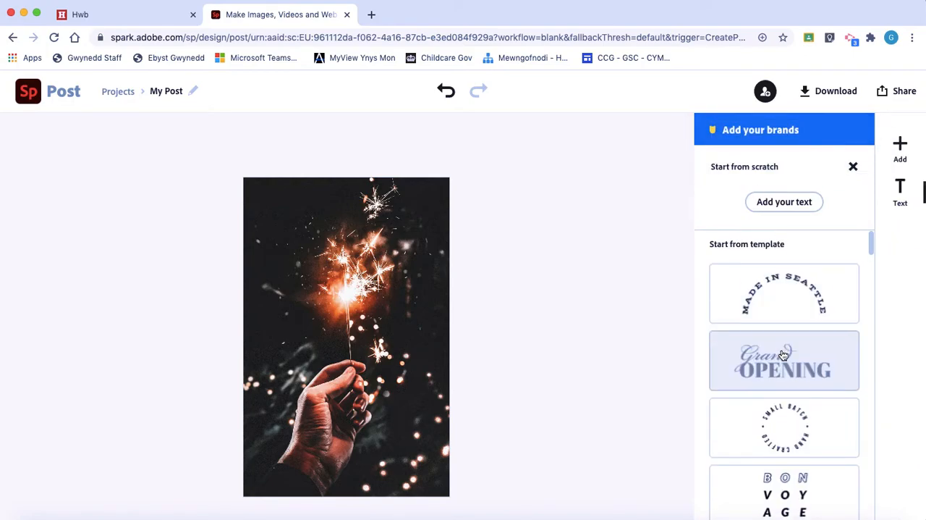
scroll(783, 355, "down", 5)
scroll(783, 355, "down", 3)
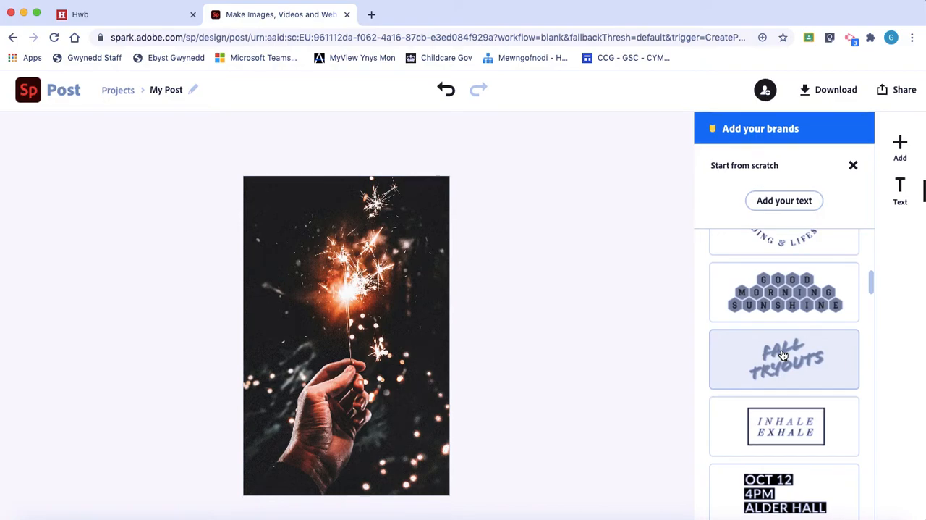
scroll(802, 438, "down", 2)
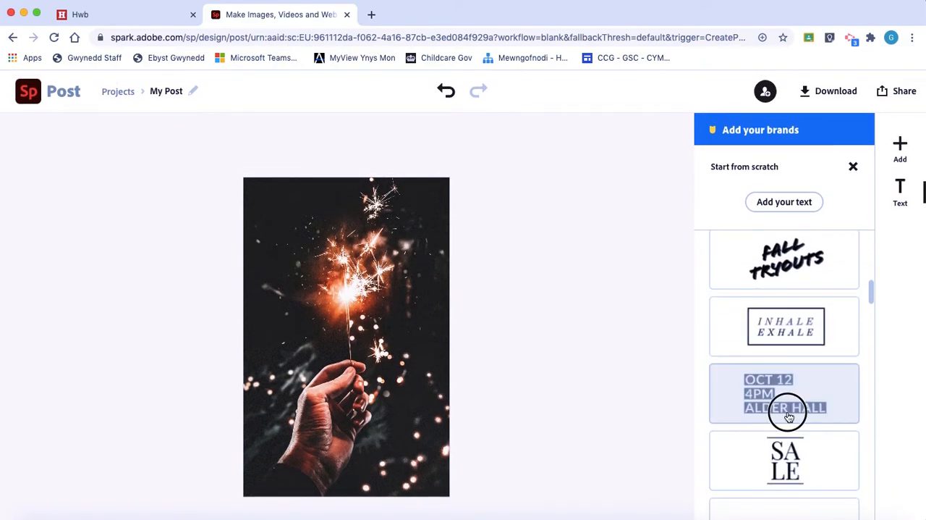
left_click(789, 413)
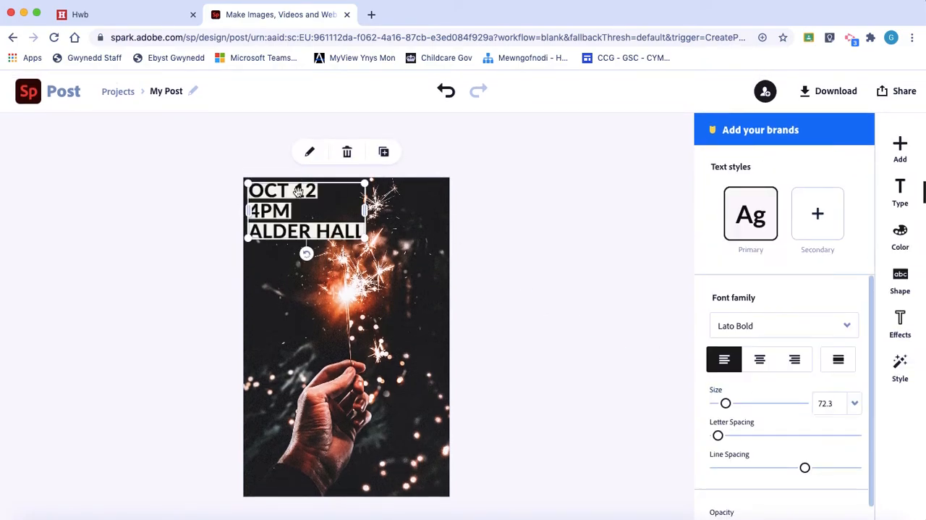
Step: Replace the event template's wording with "Firework" and "Party" on two lines
double_click(310, 230)
left_click_drag(478, 259, 280, 168)
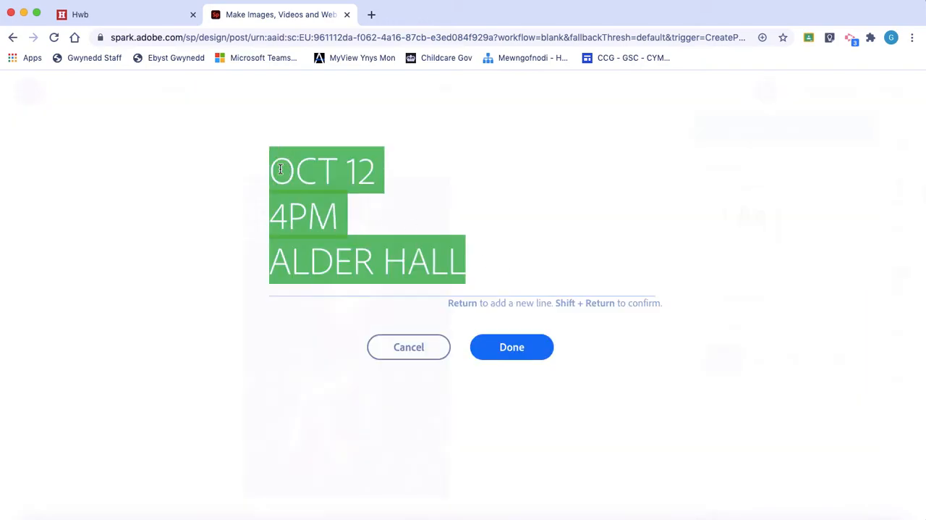
type("Firw")
key("BackSpace")
type("ework P")
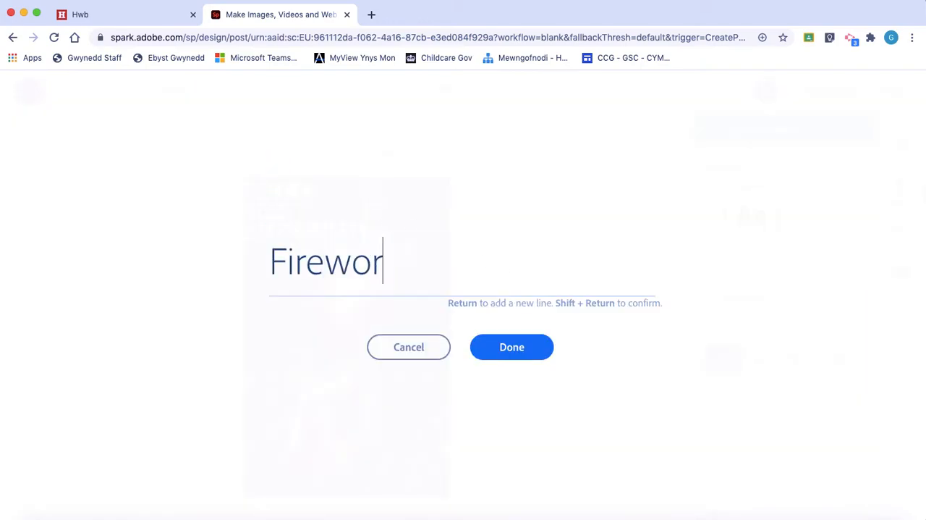
key("BackSpace")
key("BackSpace")
key("Return")
type("Party")
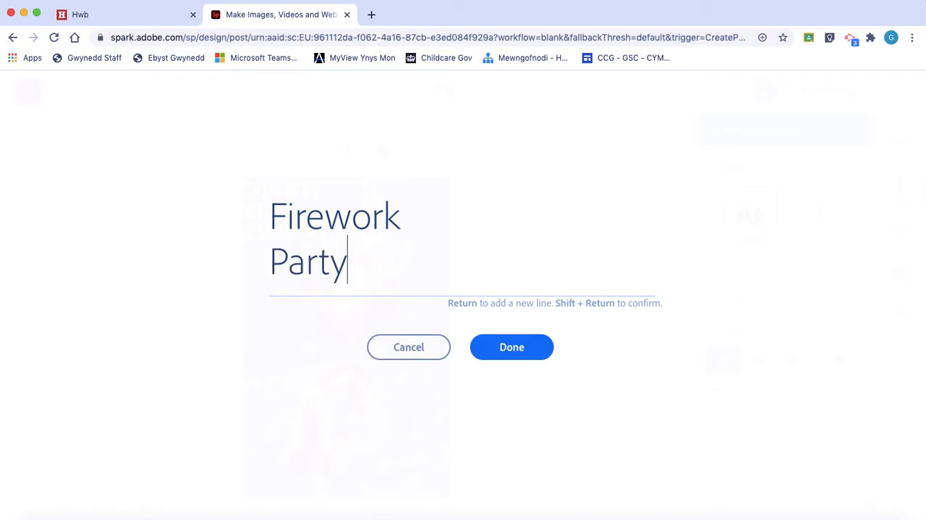
left_click(490, 346)
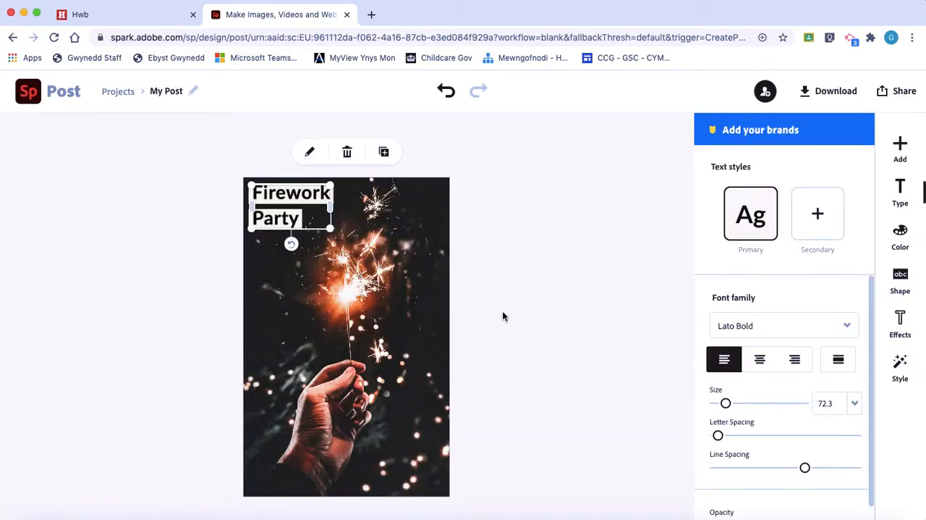
Step: Try a secondary text style and right alignment on the "Firework Party" title, reverting each to the original setting
left_click(522, 251)
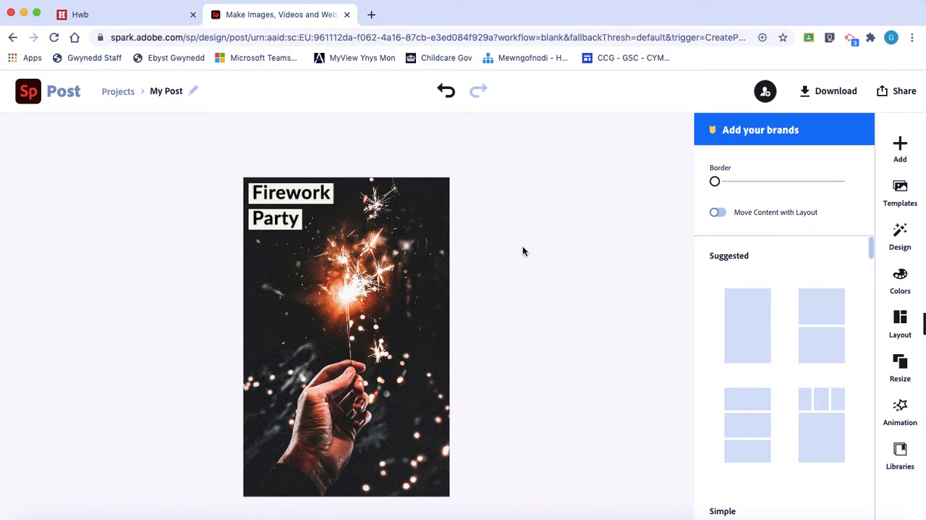
left_click(264, 200)
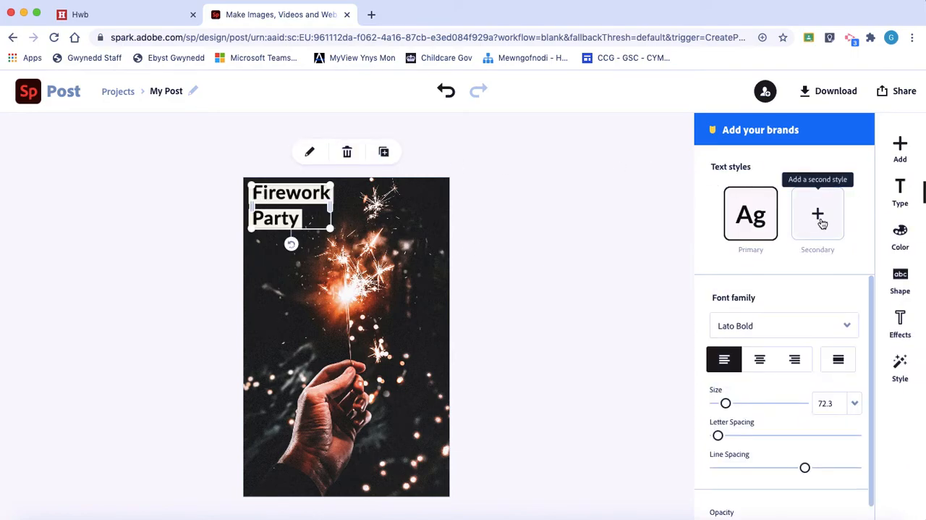
left_click(821, 222)
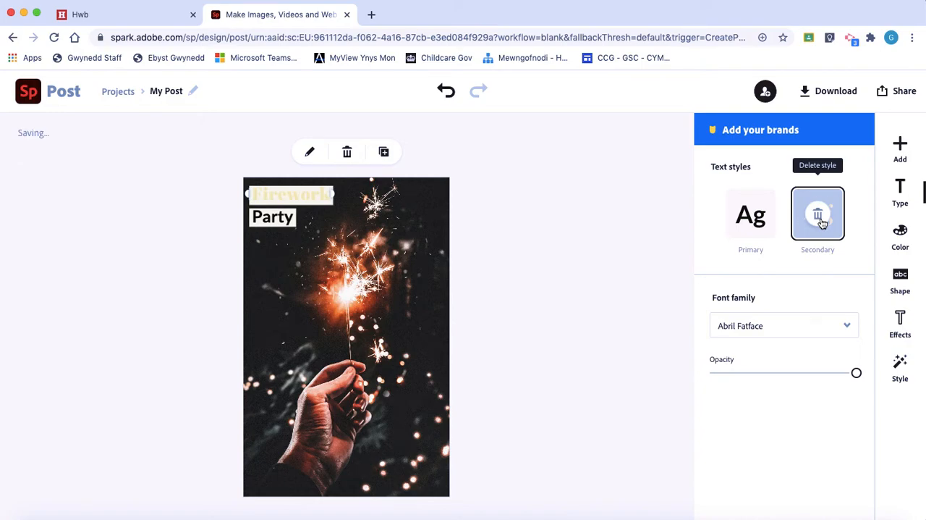
left_click(820, 219)
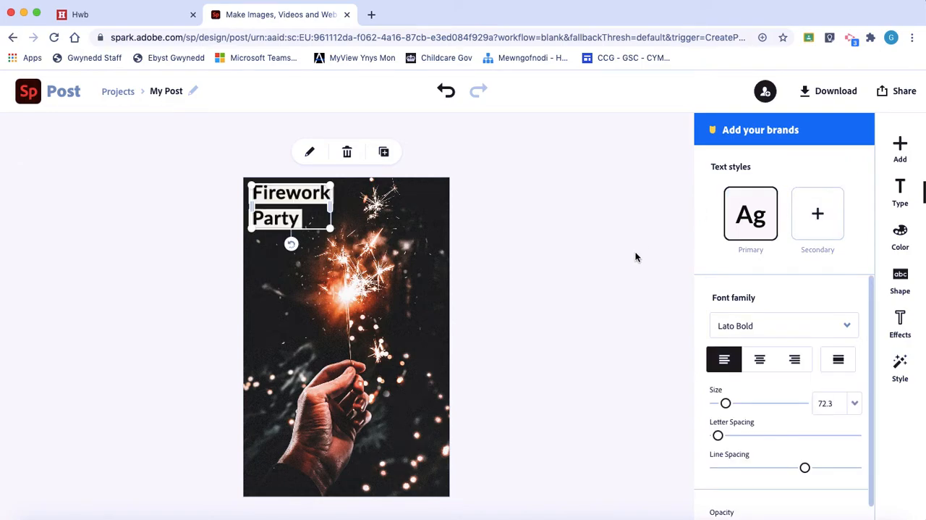
left_click(794, 362)
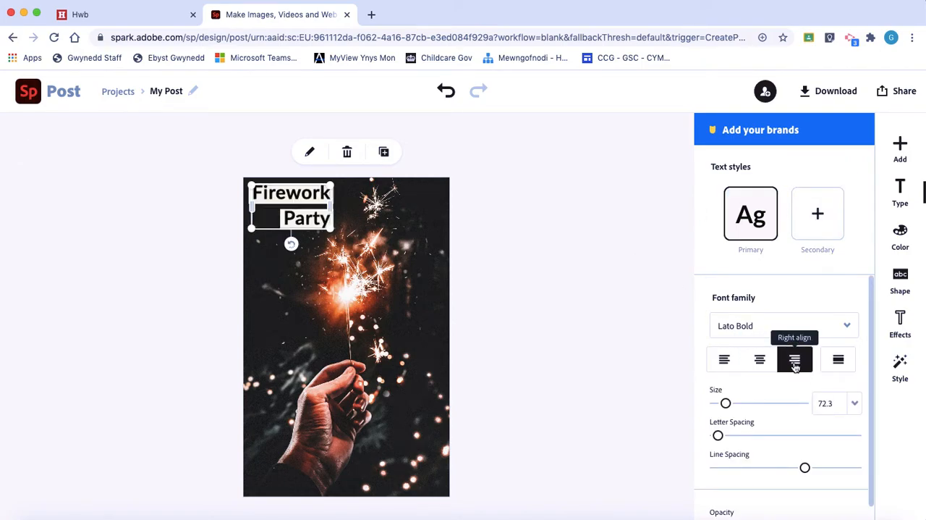
left_click(725, 364)
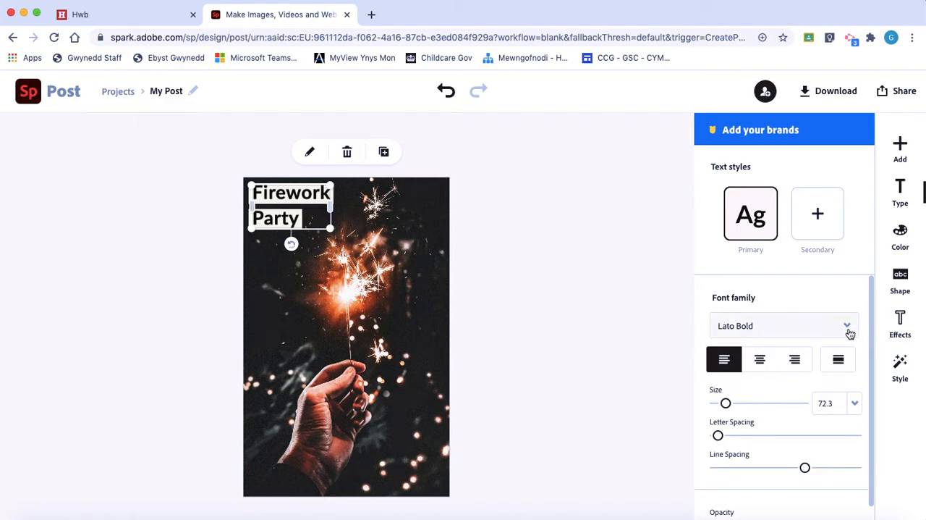
Step: Examine the available fonts and the size, spacing and opacity settings for the "Firework Party" title
left_click(848, 327)
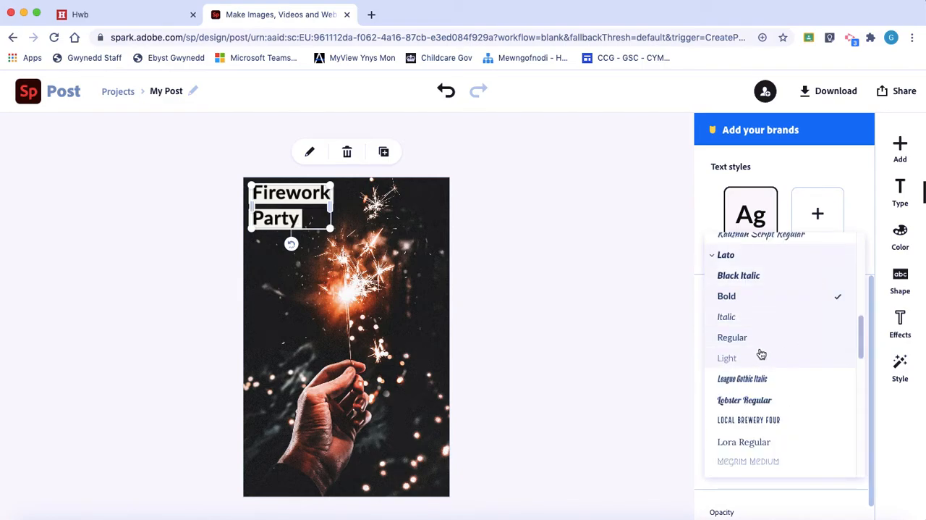
left_click(652, 348)
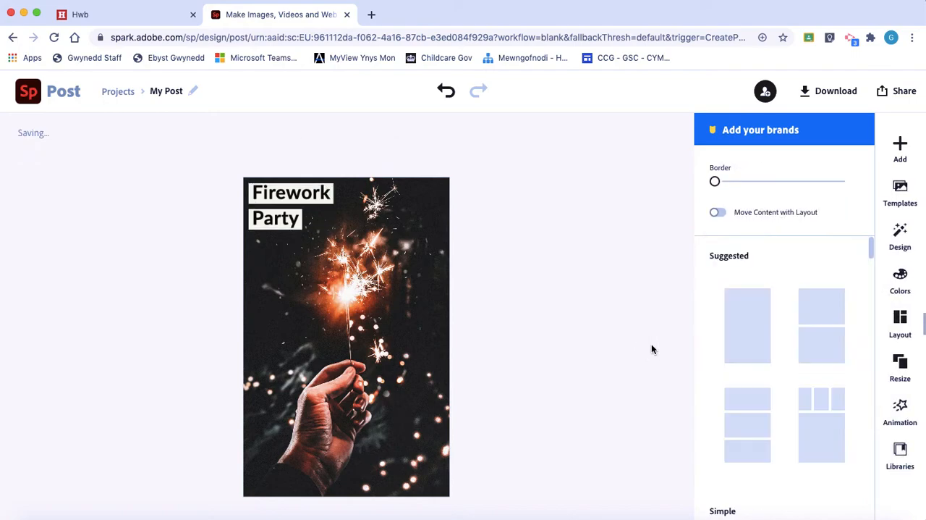
left_click(290, 187)
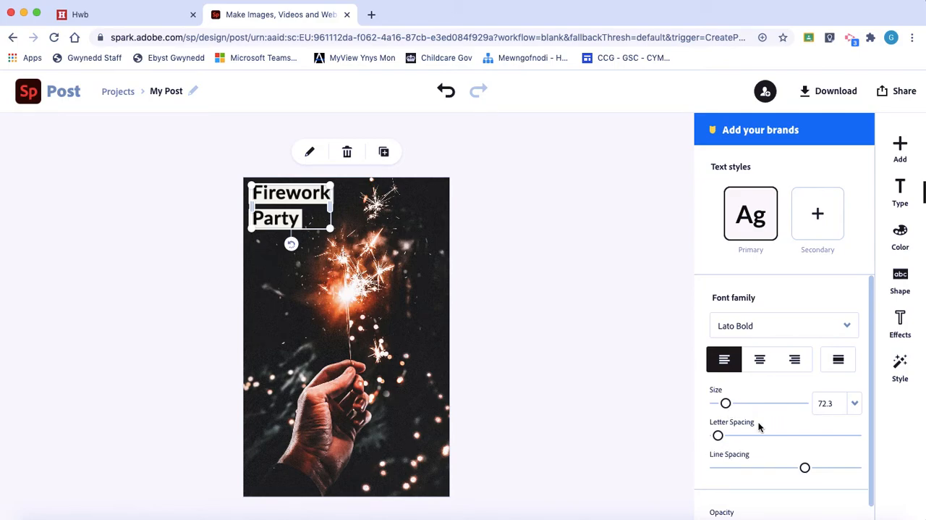
scroll(737, 456, "down", 1)
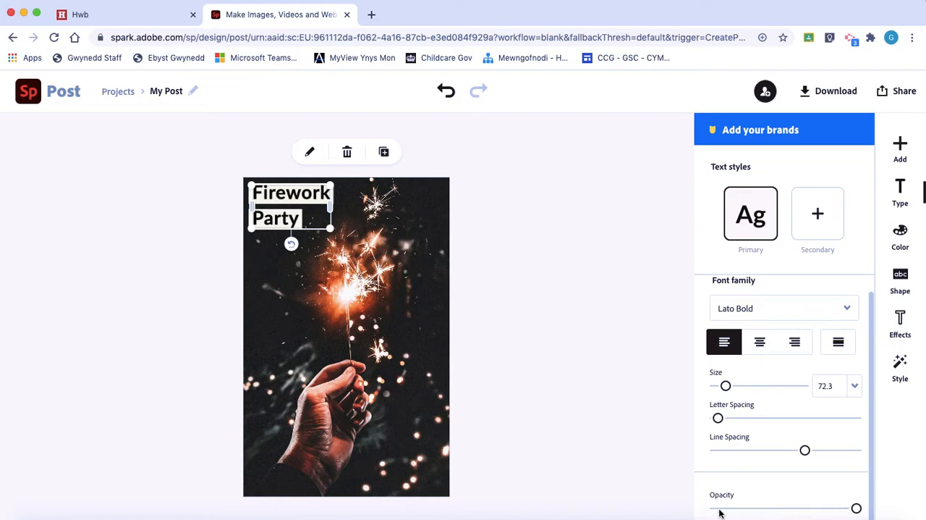
left_click(585, 381)
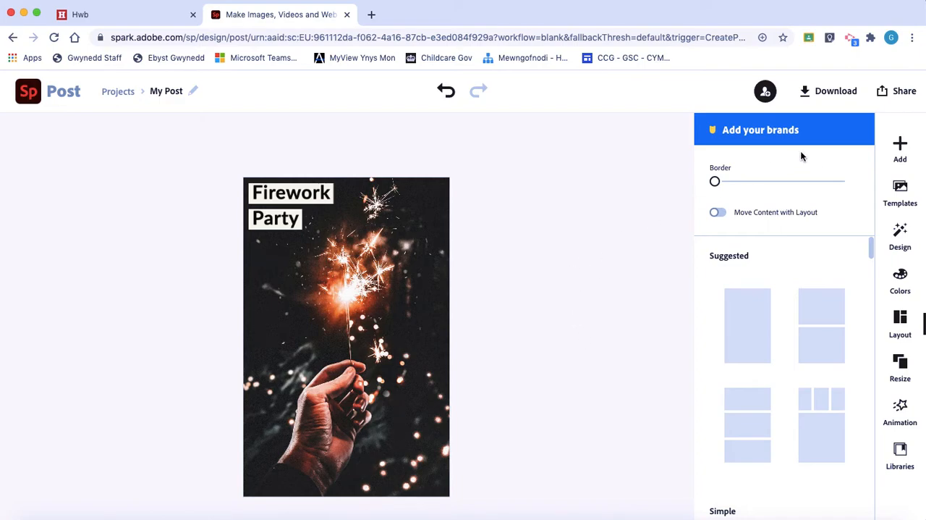
Step: Search the icon library for "star" and look through the available icons
left_click(900, 147)
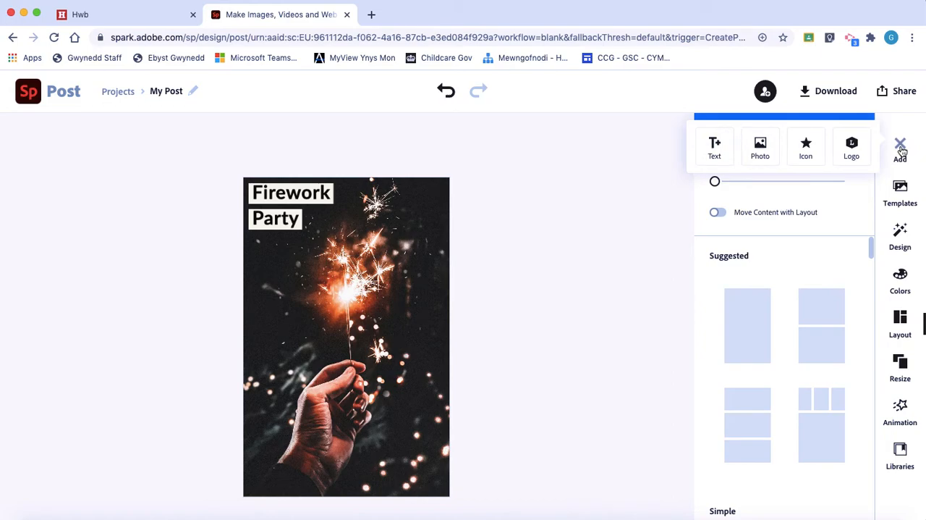
left_click(806, 148)
type("star")
key("Return")
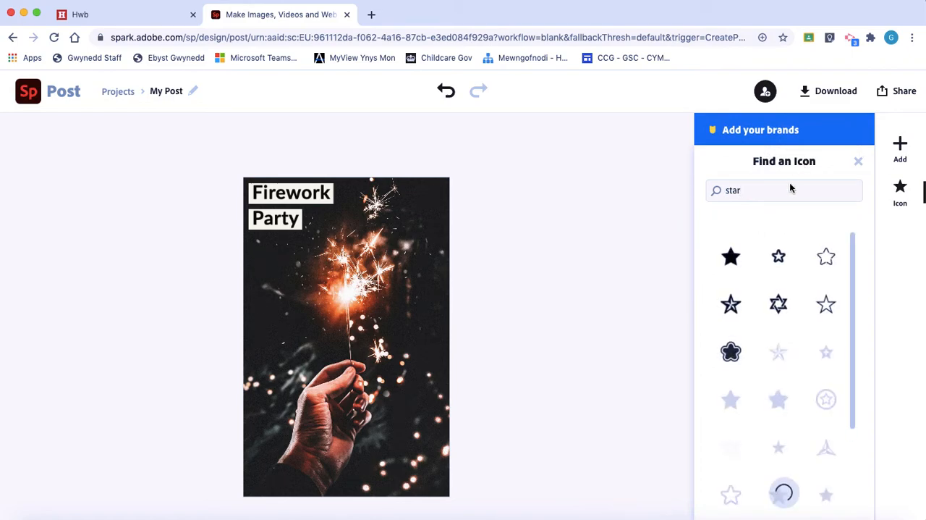
scroll(794, 326, "down", 1)
scroll(795, 326, "down", 10)
scroll(794, 327, "down", 5)
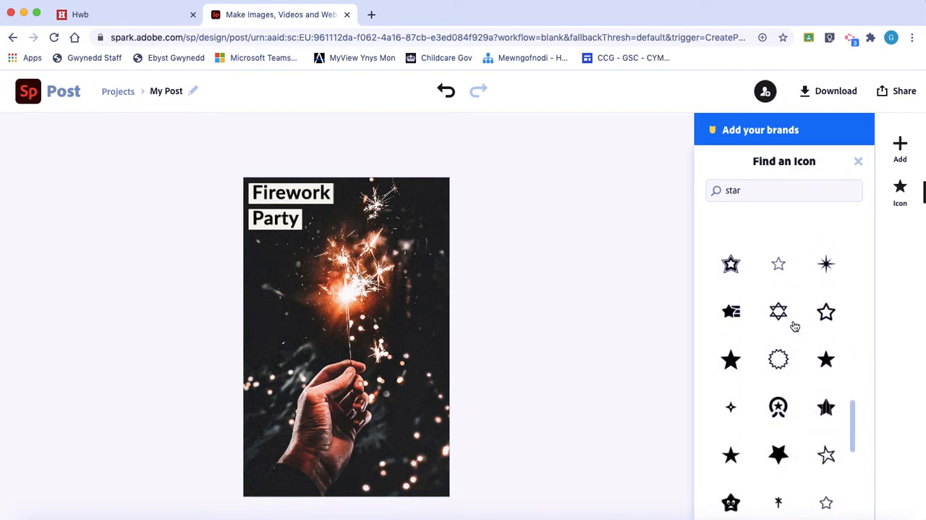
scroll(794, 326, "down", 8)
scroll(795, 326, "up", 20)
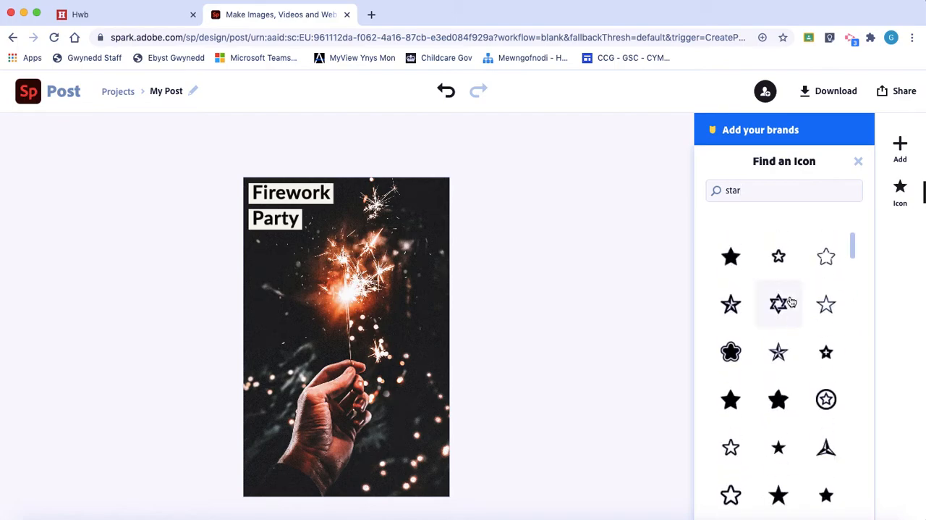
Step: Add a striped rocket icon from a "firework" icon search, and place it at small size above the wrist, left of the sparkler
left_click_drag(755, 190, 716, 187)
type("firework")
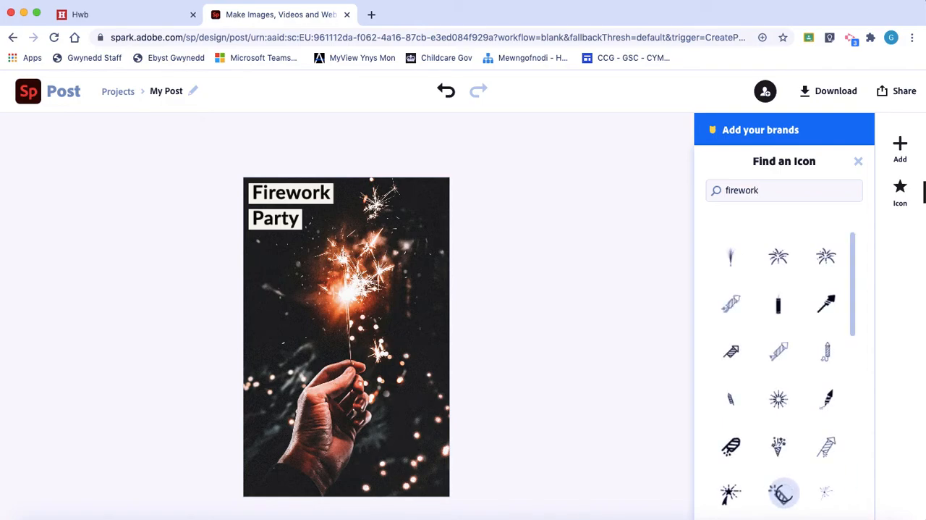
scroll(782, 353, "down", 10)
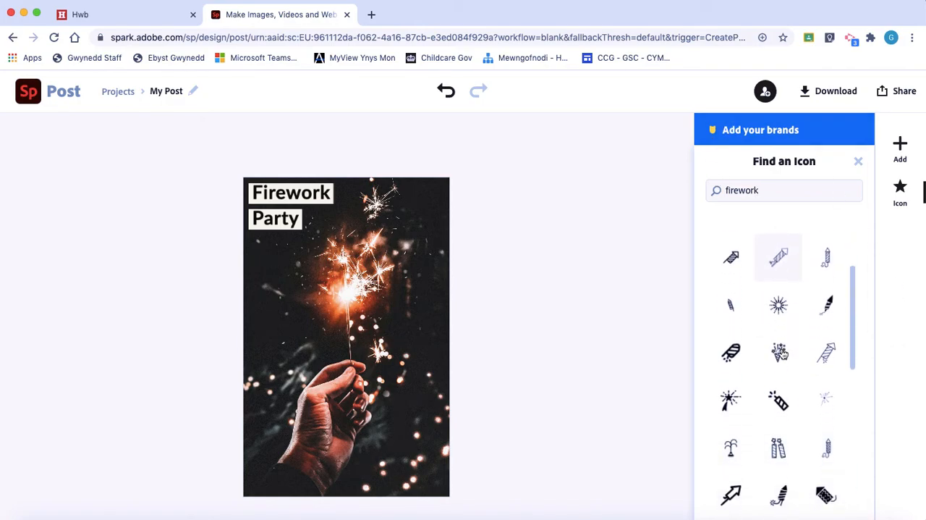
scroll(782, 353, "down", 8)
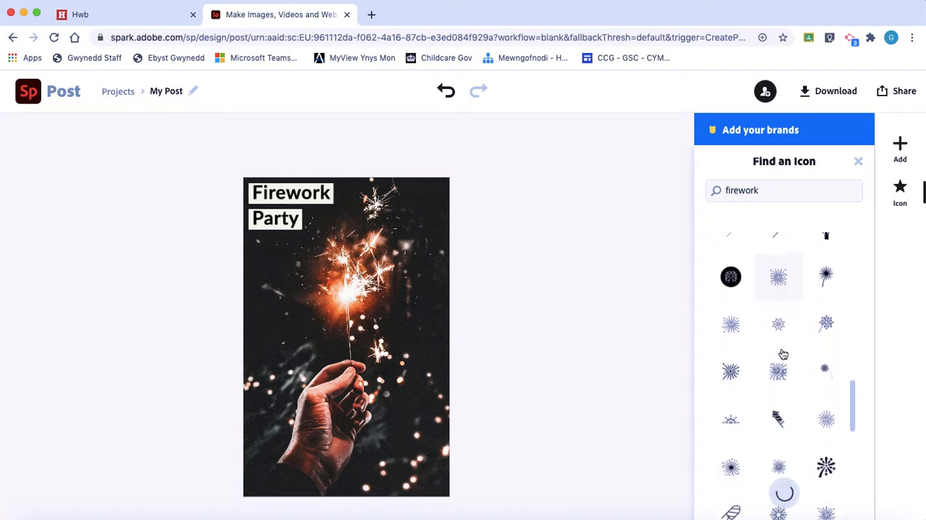
scroll(783, 354, "down", 8)
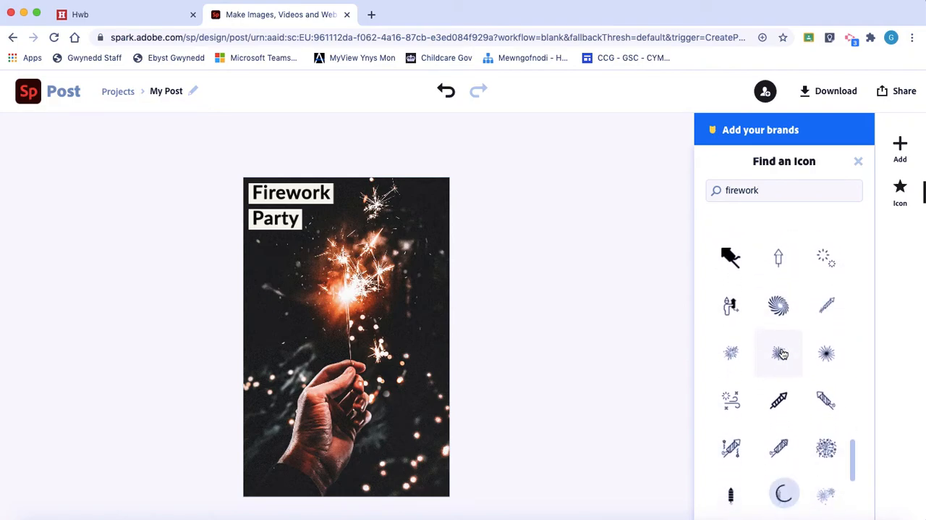
scroll(781, 352, "down", 1)
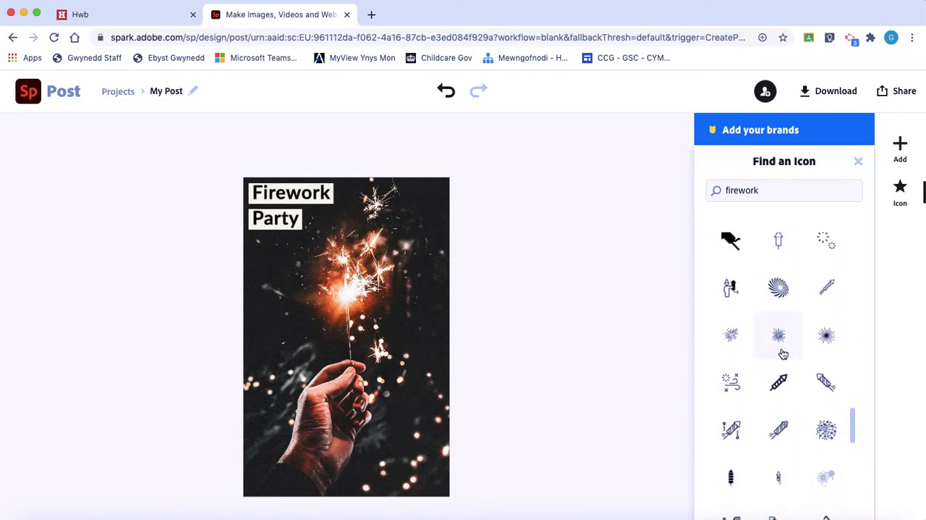
left_click(821, 386)
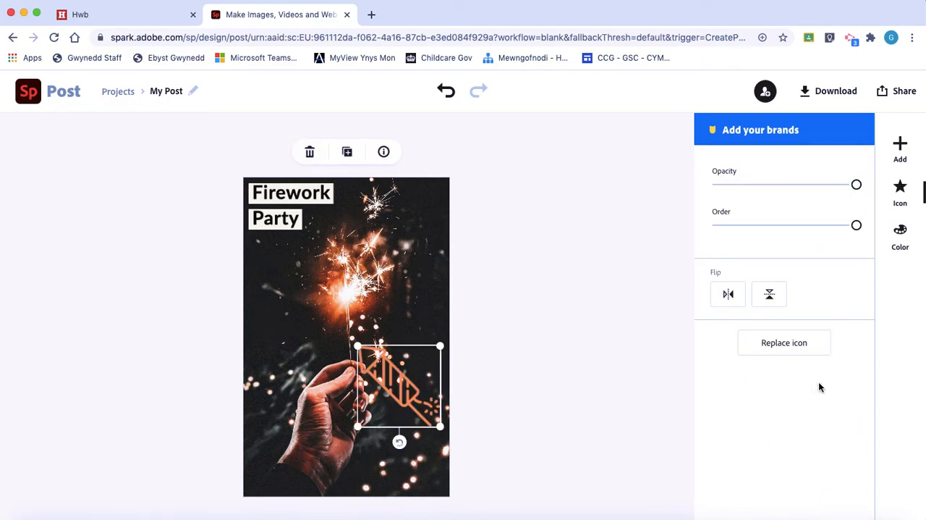
left_click_drag(410, 406, 328, 324)
left_click_drag(273, 269, 276, 319)
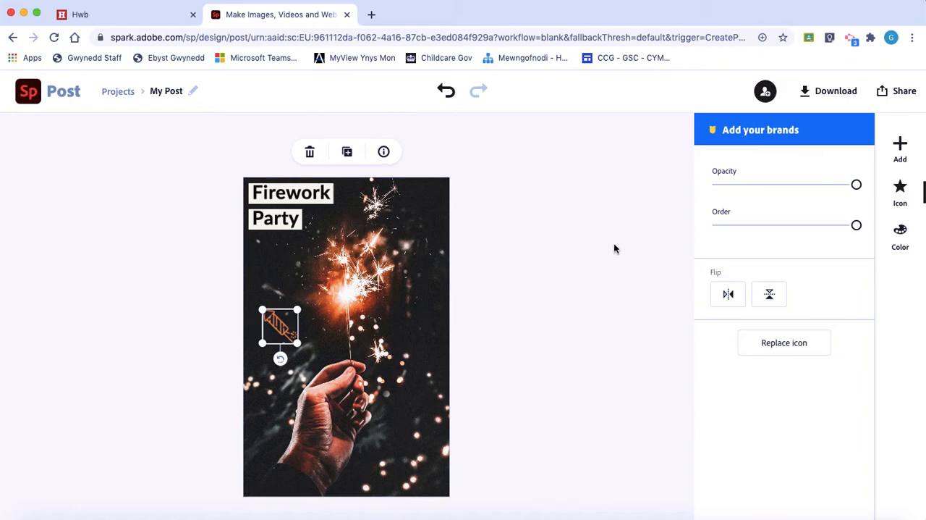
Step: Add the striped rocket icon with stars and streamers from the "firework" icons to the flyer
left_click(897, 153)
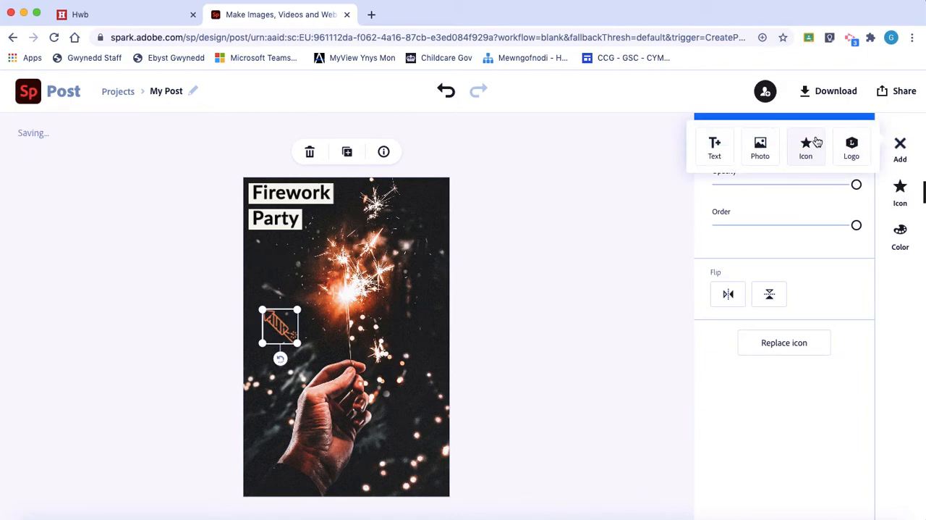
left_click(805, 146)
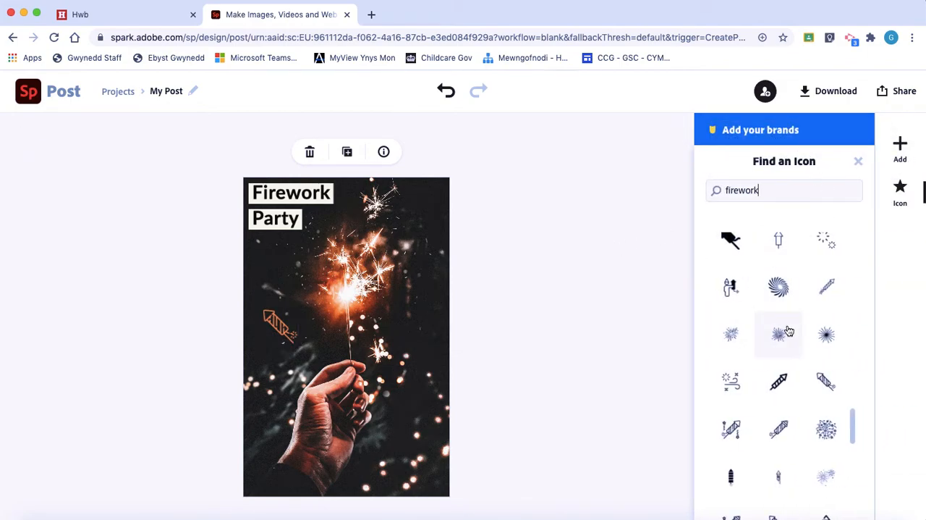
scroll(789, 331, "up", 3)
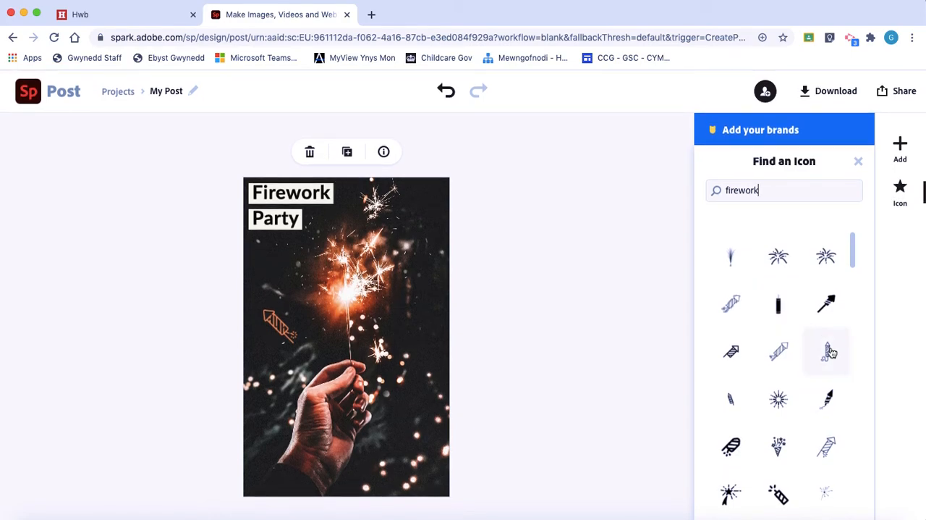
scroll(777, 376, "down", 5)
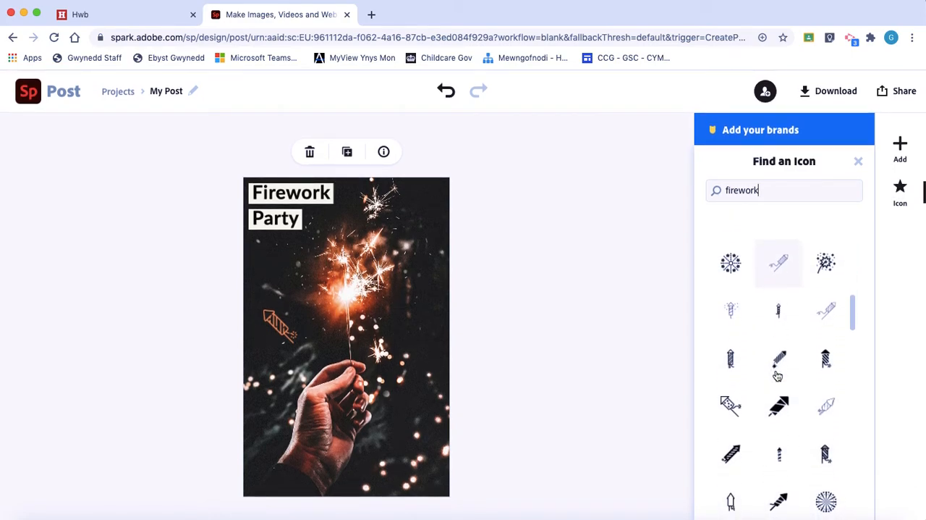
scroll(777, 376, "down", 5)
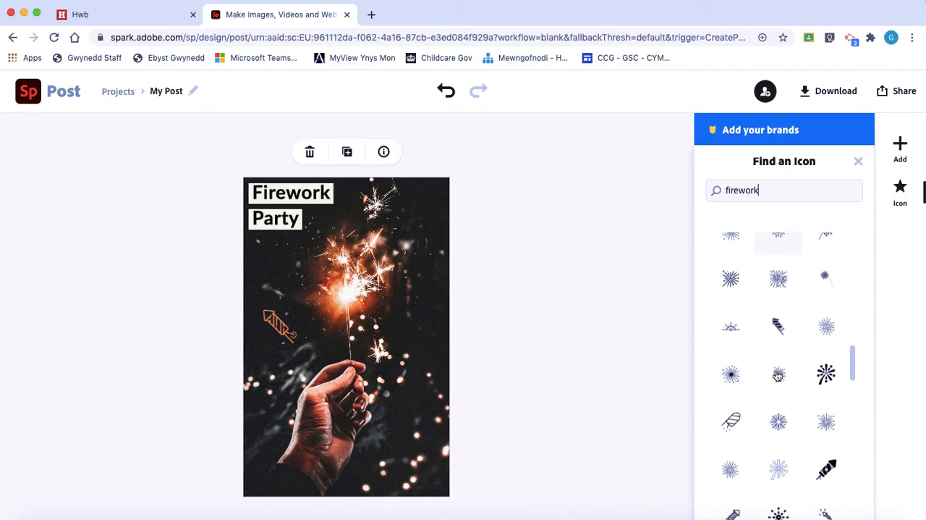
scroll(777, 376, "down", 5)
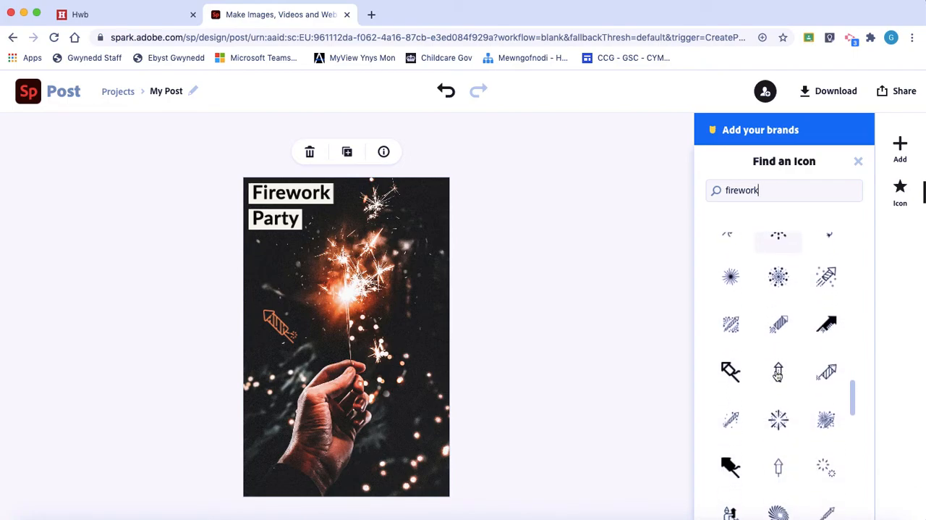
scroll(778, 376, "down", 4)
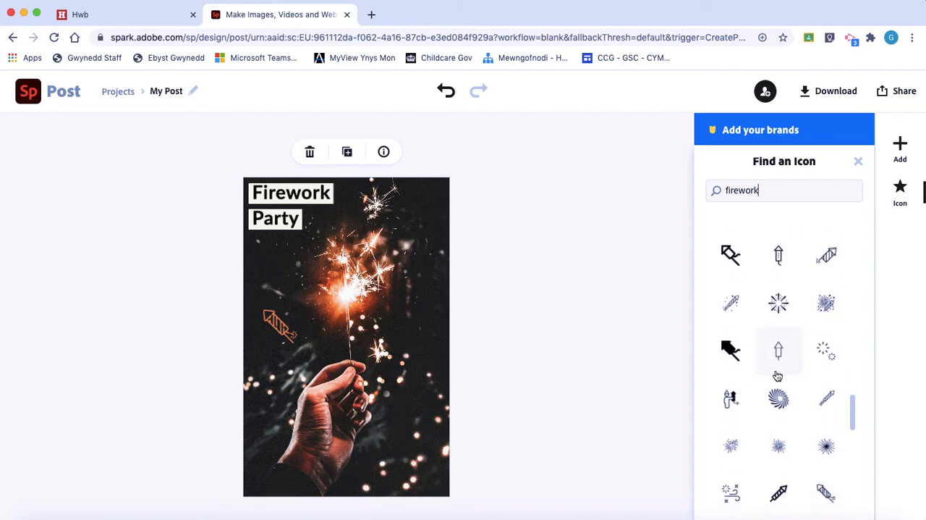
scroll(777, 375, "down", 4)
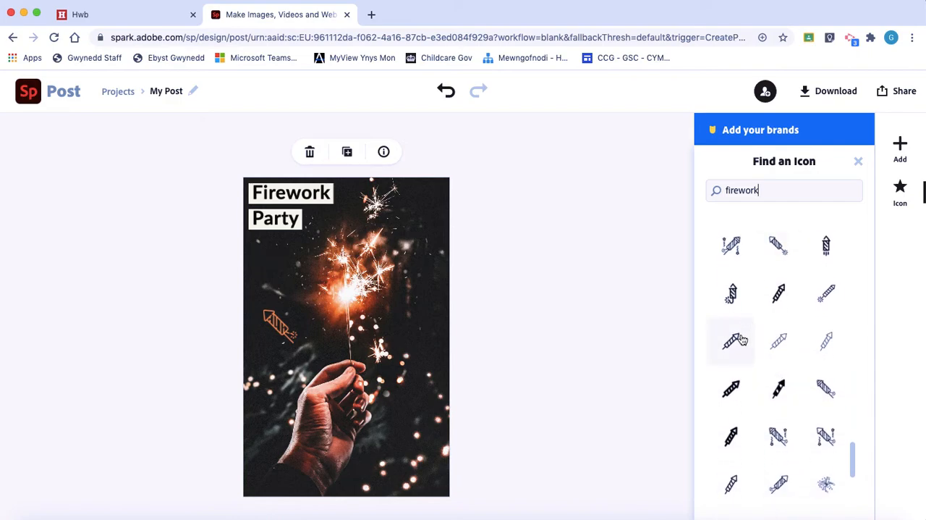
left_click(779, 437)
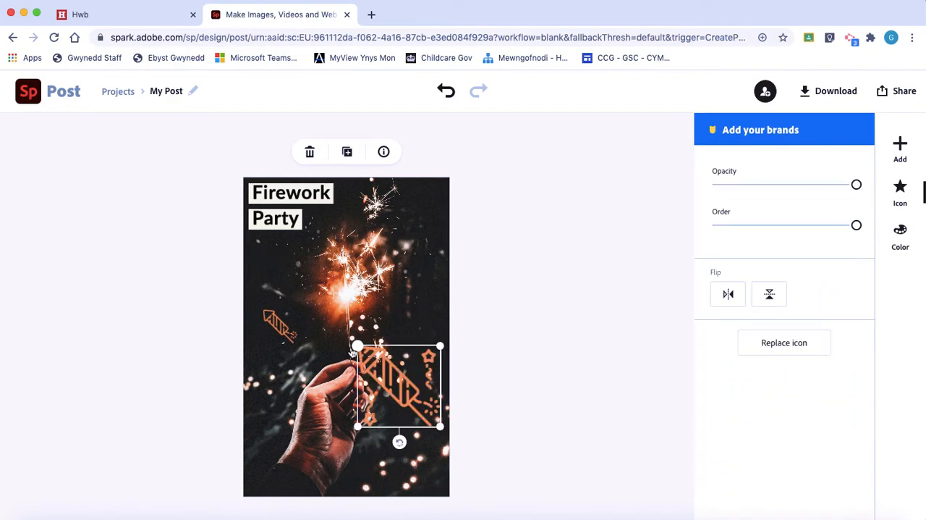
Step: Shrink the rocket icon with stars beside the hand and rotate it a quarter turn clockwise to point up and right
left_click_drag(358, 351, 392, 379)
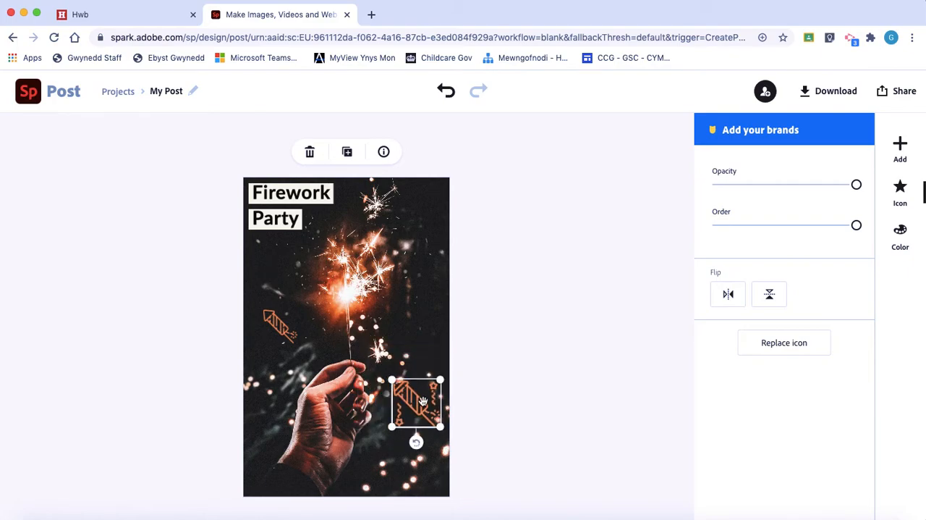
left_click_drag(416, 440, 385, 407)
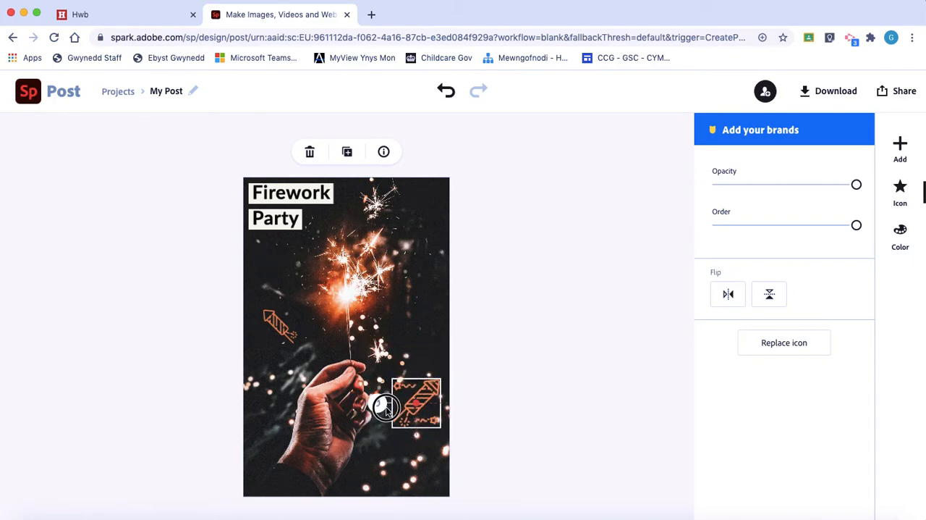
left_click(536, 319)
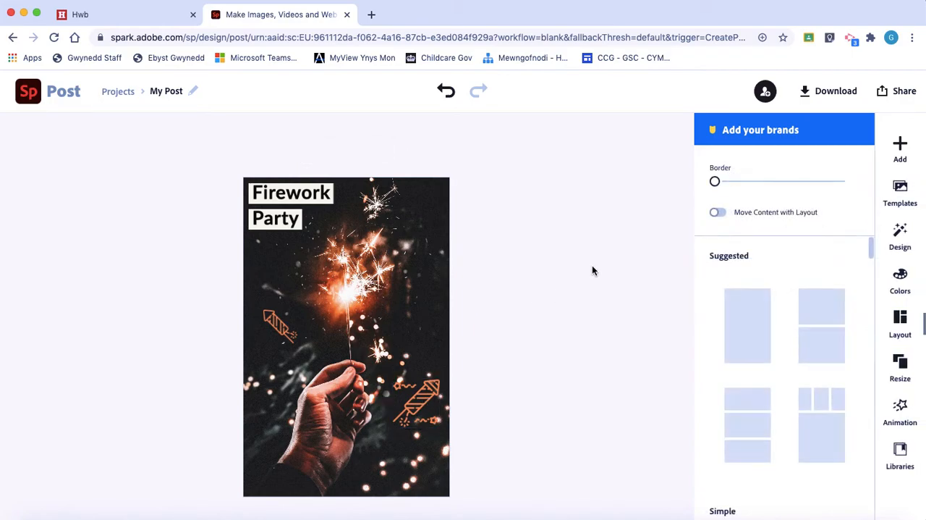
Step: Add the round starburst icon from the "firework" icons, shrink it and place it near the lower edge, beneath the rocket with stars
left_click(899, 145)
left_click(811, 150)
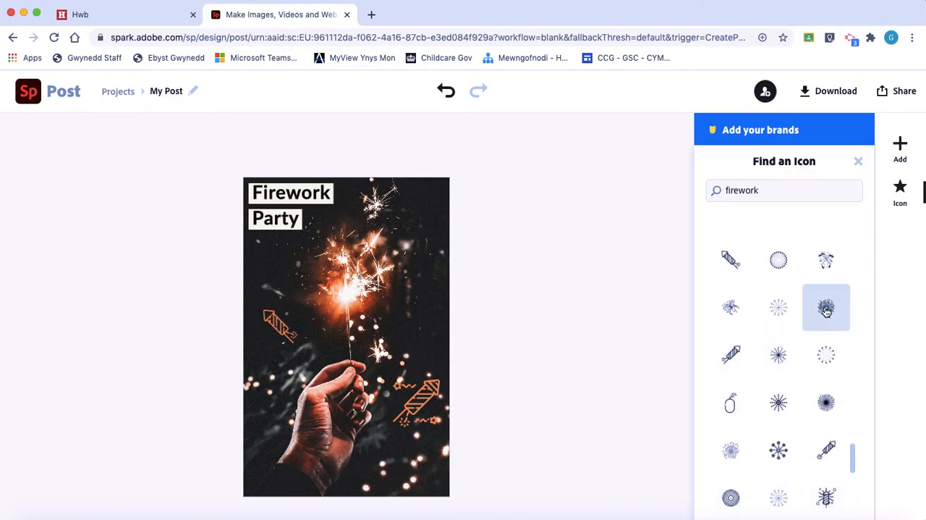
left_click(826, 307)
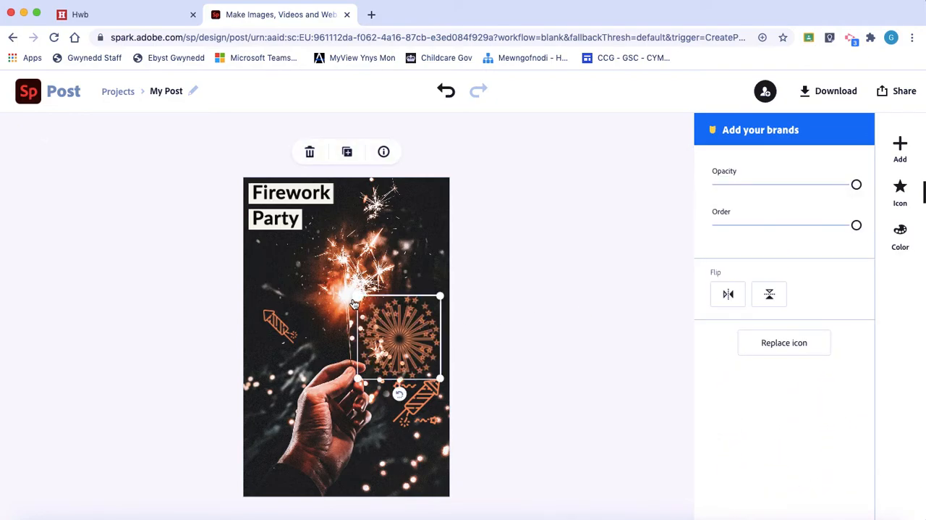
left_click_drag(357, 297, 384, 325)
left_click_drag(413, 391, 389, 454)
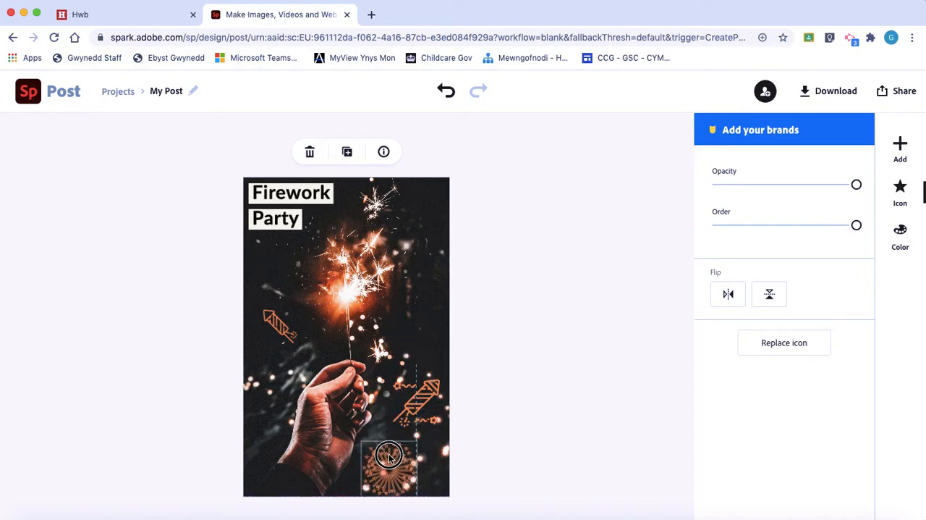
left_click(484, 440)
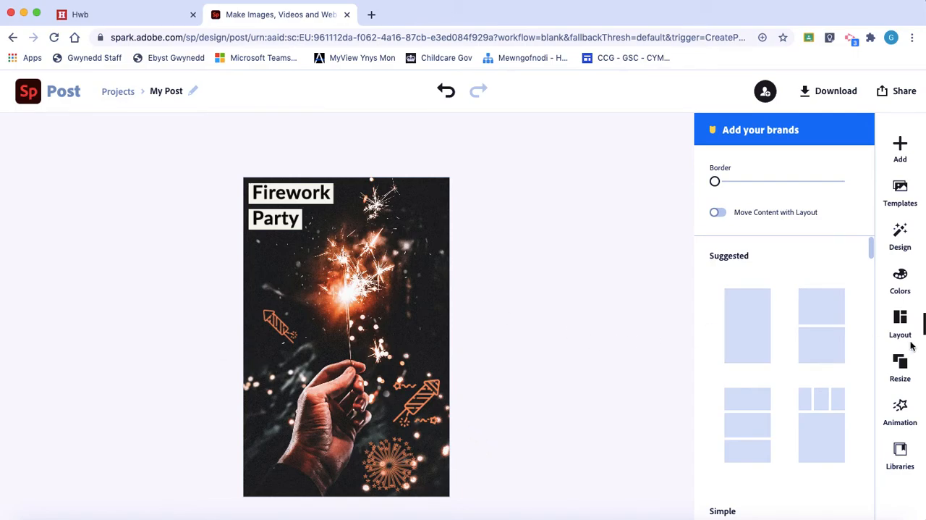
Step: Apply the first Decorative palette to the flyer and shuffle it until the title band is yellow-orange and the icons pale yellow
left_click(901, 282)
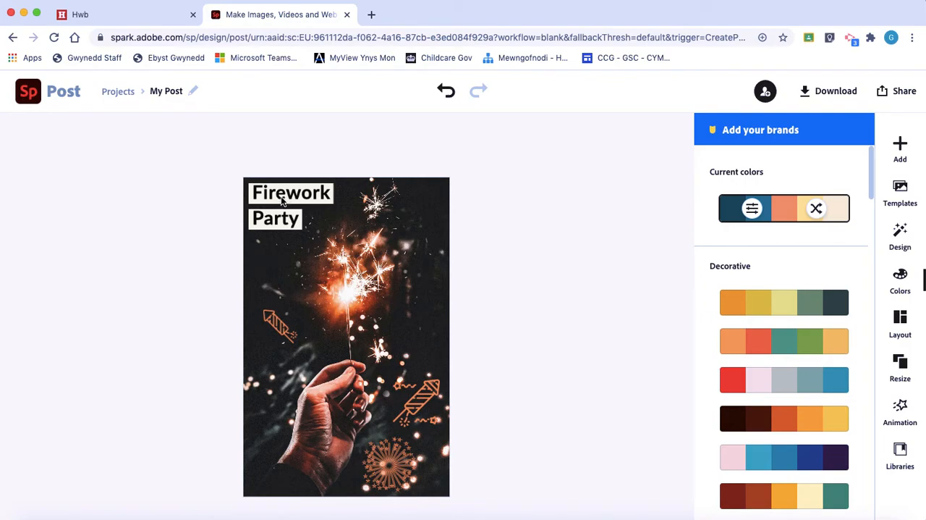
left_click(792, 309)
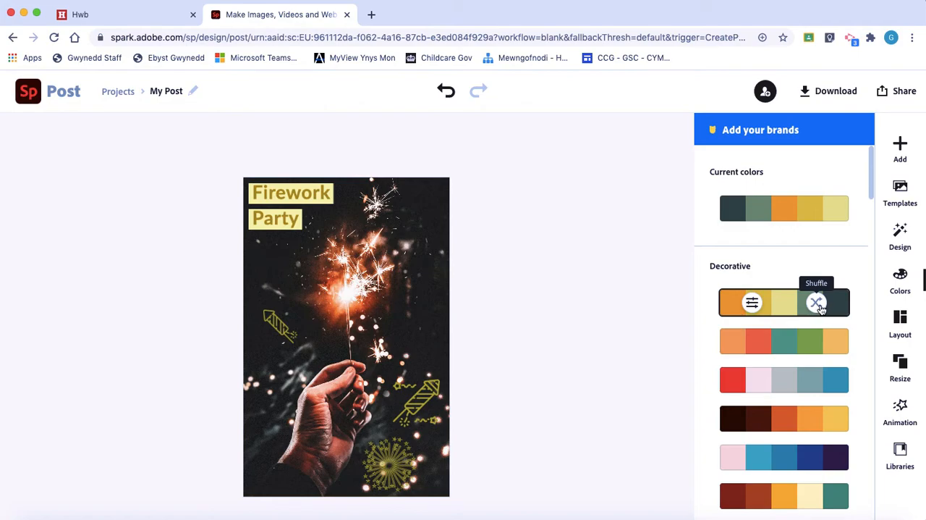
left_click(817, 304)
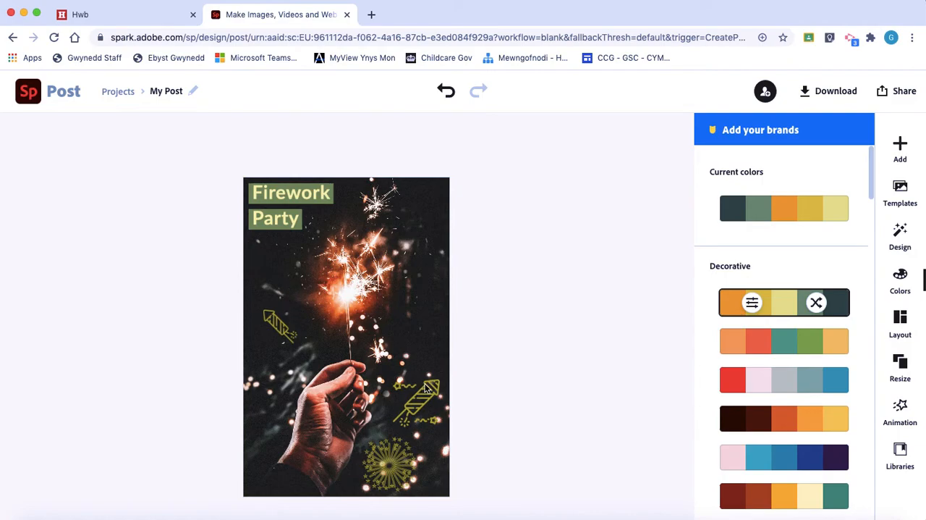
left_click(818, 306)
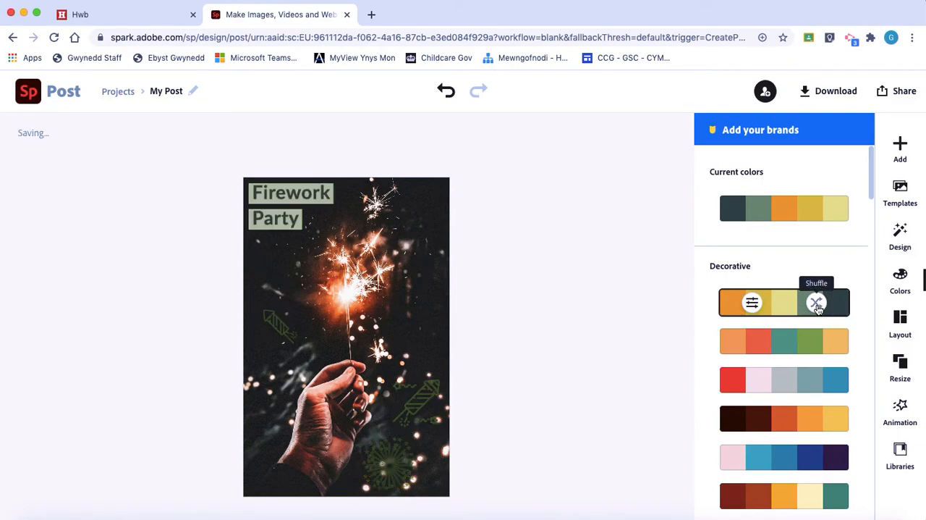
left_click(818, 306)
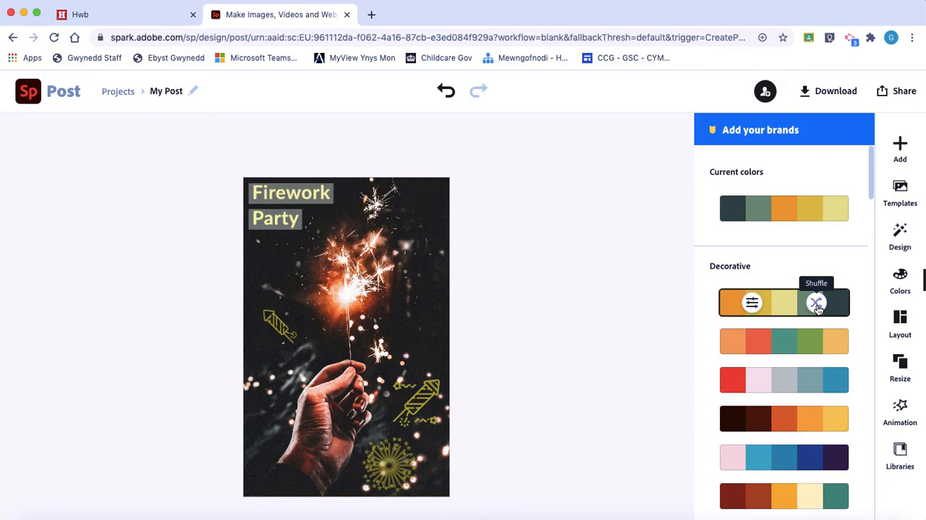
left_click(818, 307)
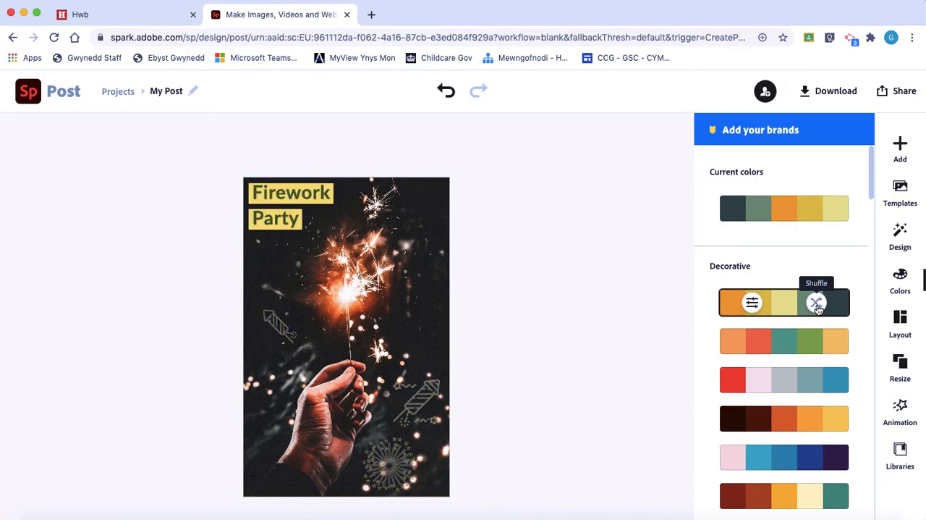
left_click(818, 306)
left_click(817, 306)
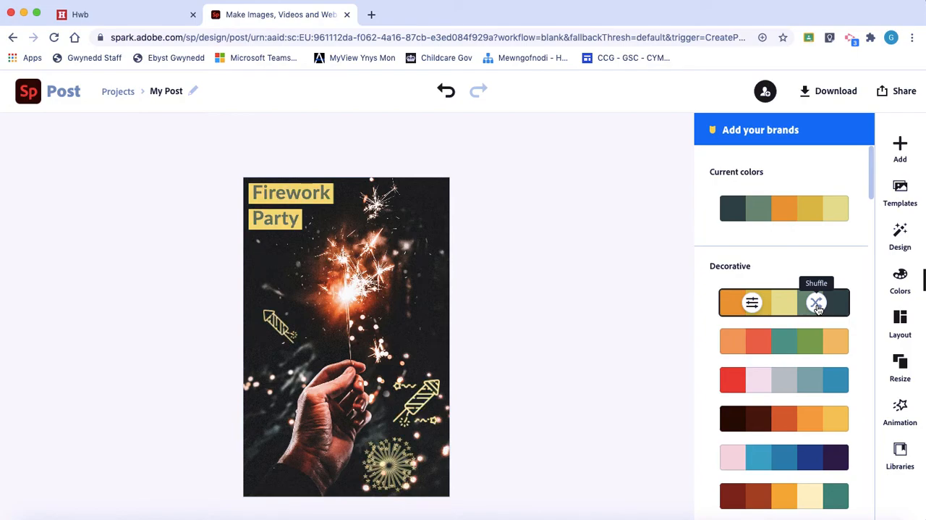
Step: Apply the second Decorative palette and shuffle it to a green title on red bands with light green icons
left_click(793, 351)
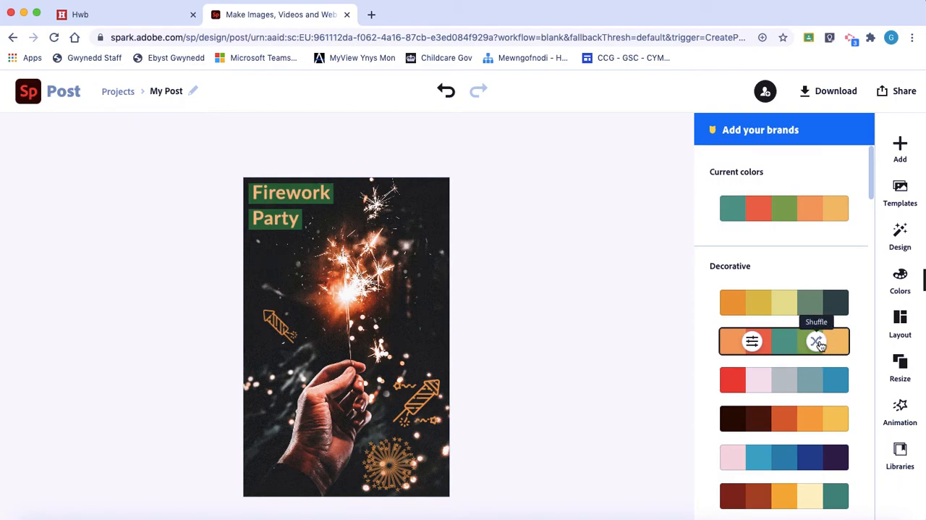
left_click(818, 344)
left_click(818, 344)
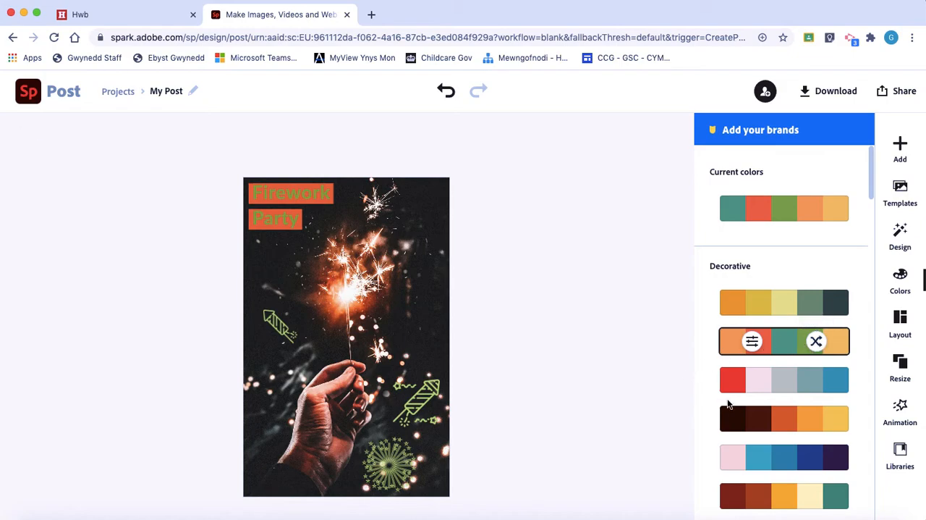
Step: Look through the available colour palettes, from the Decorative and Modern groups to the end of the list
scroll(770, 411, "down", 2)
scroll(770, 411, "up", 1)
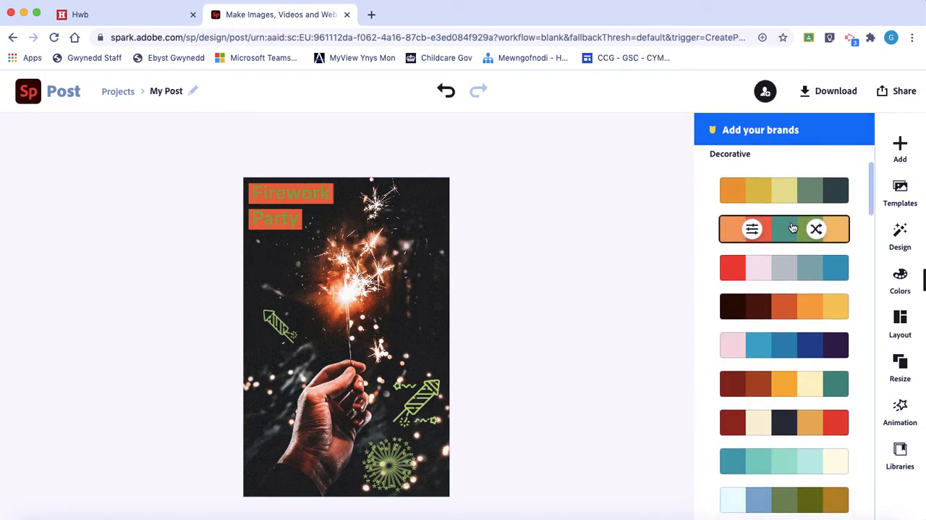
scroll(800, 464, "down", 10)
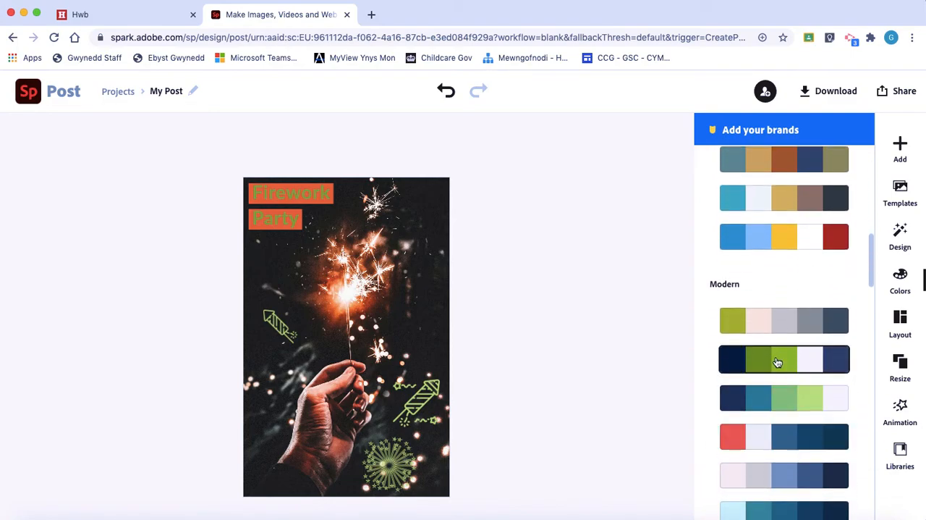
scroll(803, 364, "down", 5)
scroll(806, 369, "down", 10)
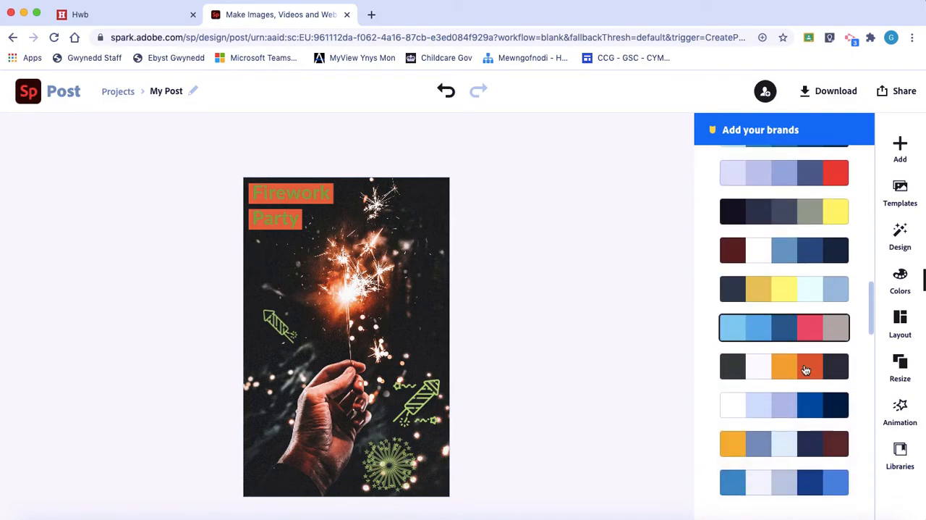
scroll(806, 370, "down", 15)
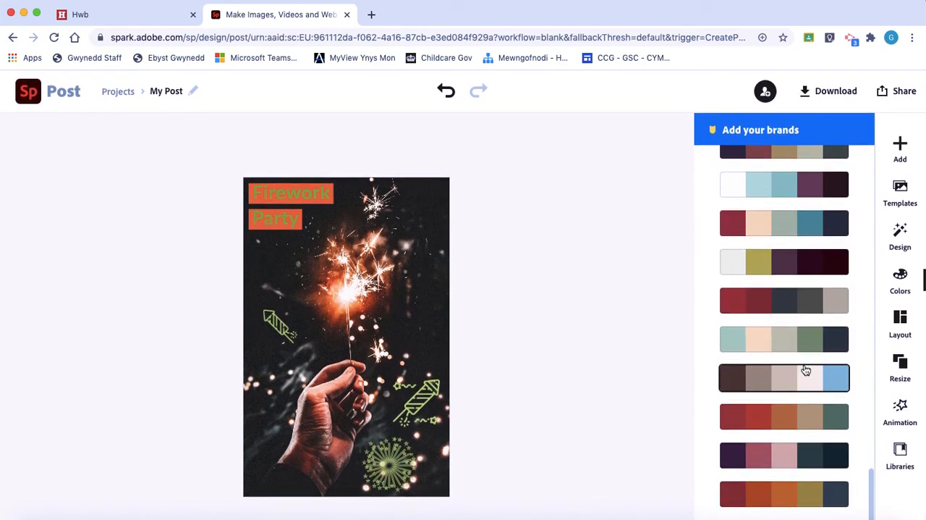
scroll(806, 370, "up", 15)
scroll(806, 369, "up", 10)
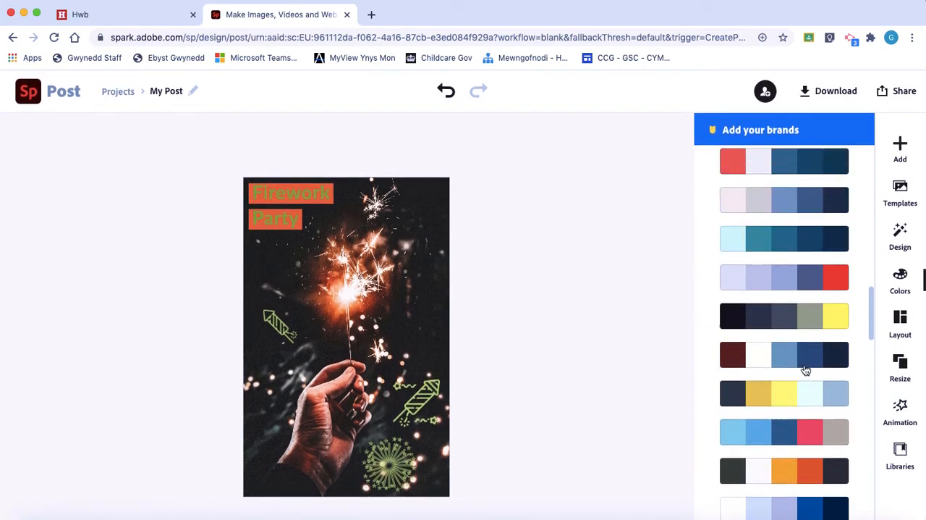
scroll(804, 363, "up", 15)
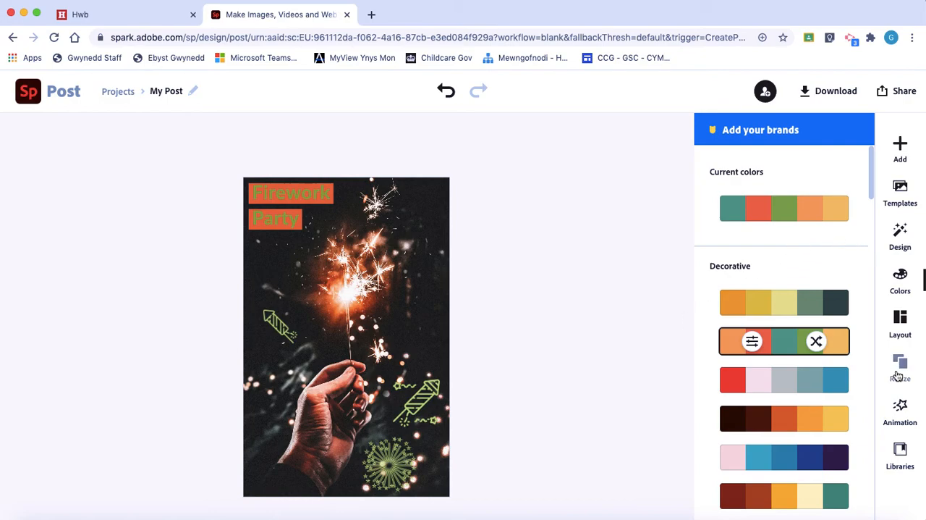
Step: Apply the Flicker text animation to the title, using its second style
left_click(904, 417)
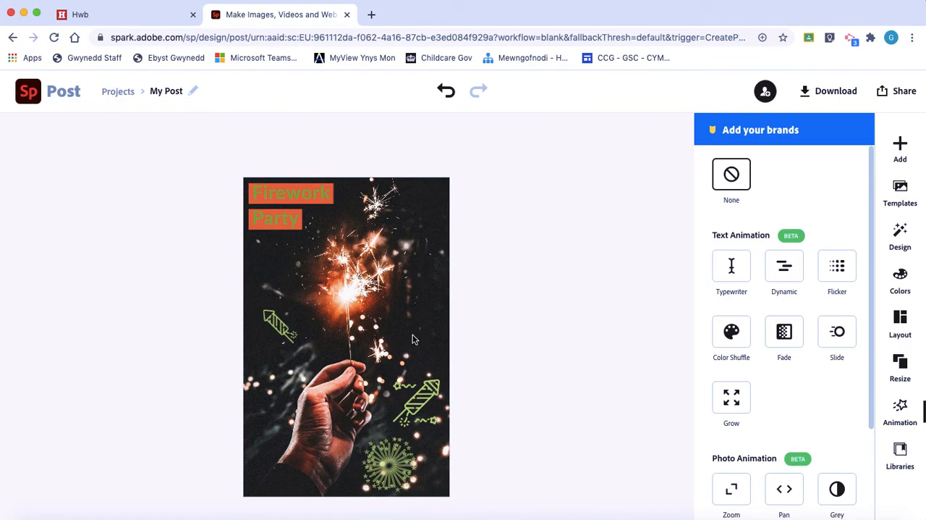
left_click(838, 267)
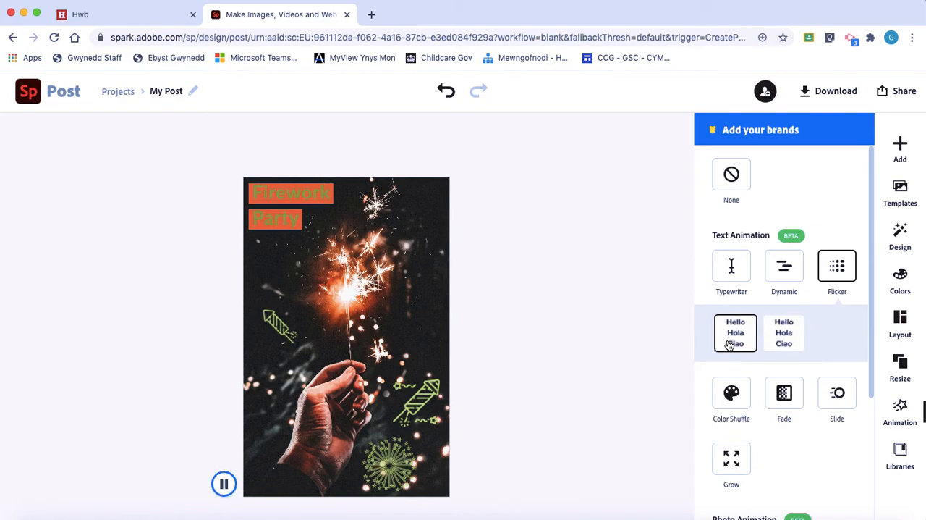
left_click(781, 343)
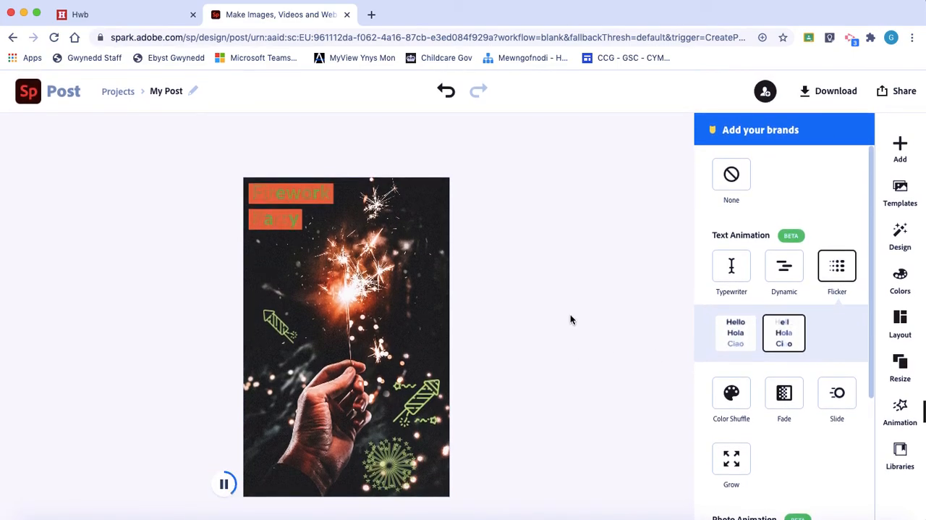
Step: Try the "Haunted House Costume Party" design variation on the flyer twice, undoing it each time
left_click(901, 234)
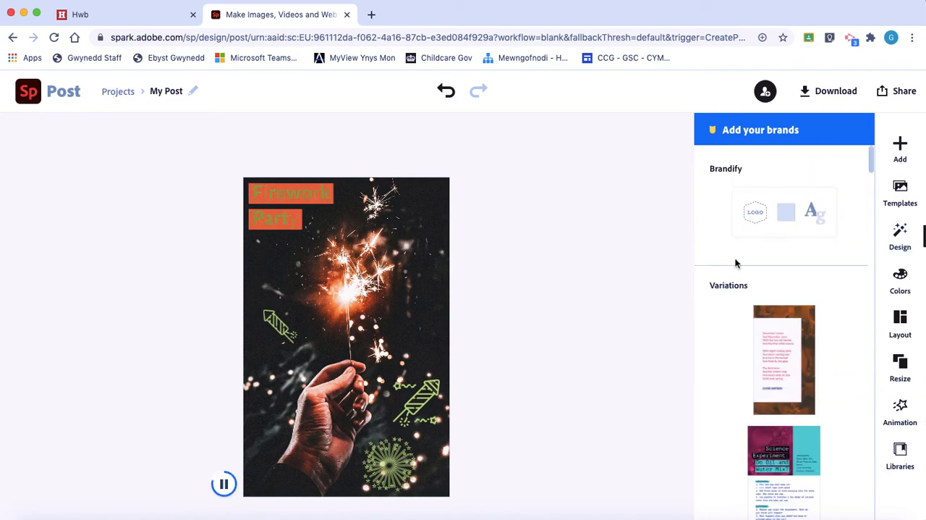
scroll(792, 331, "down", 5)
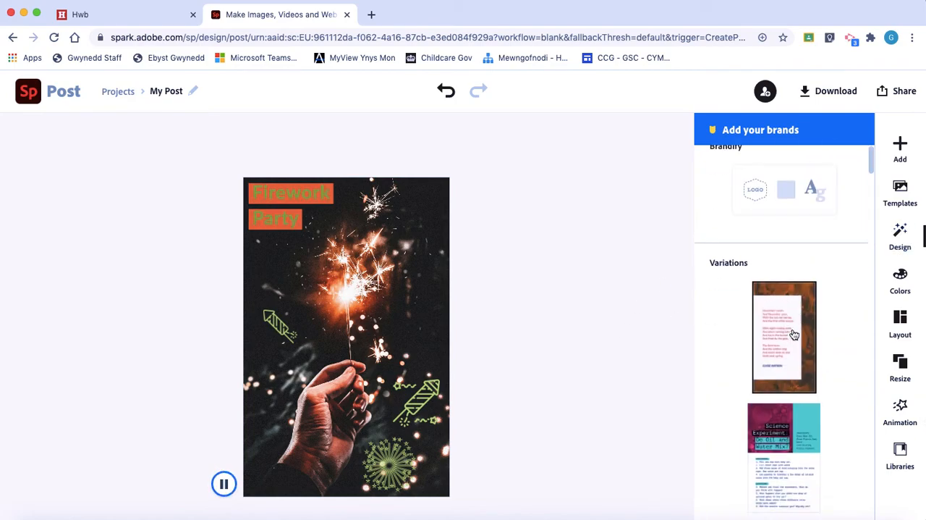
scroll(796, 384, "down", 6)
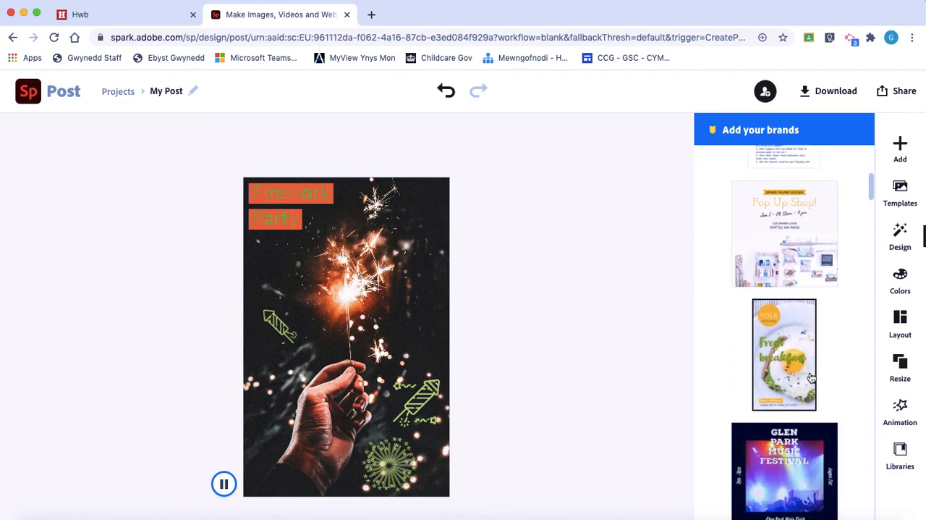
scroll(836, 360, "down", 3)
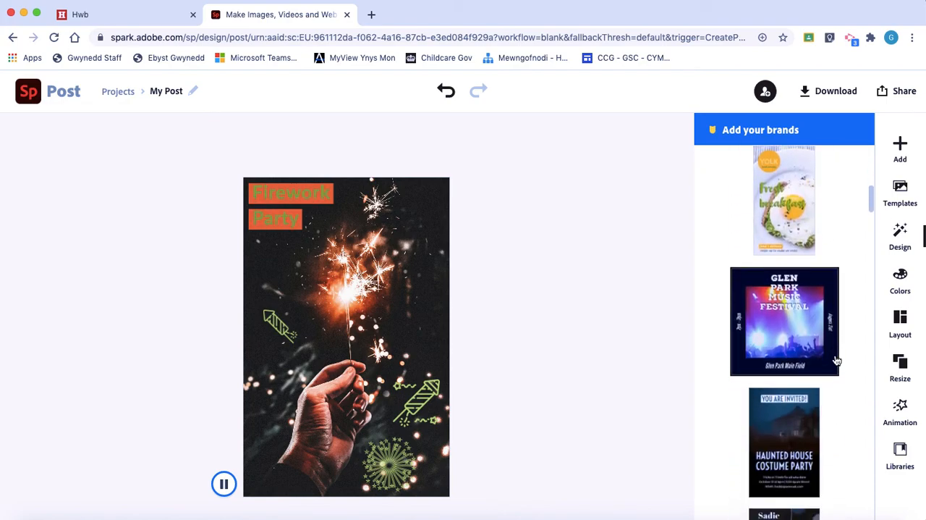
scroll(836, 360, "down", 4)
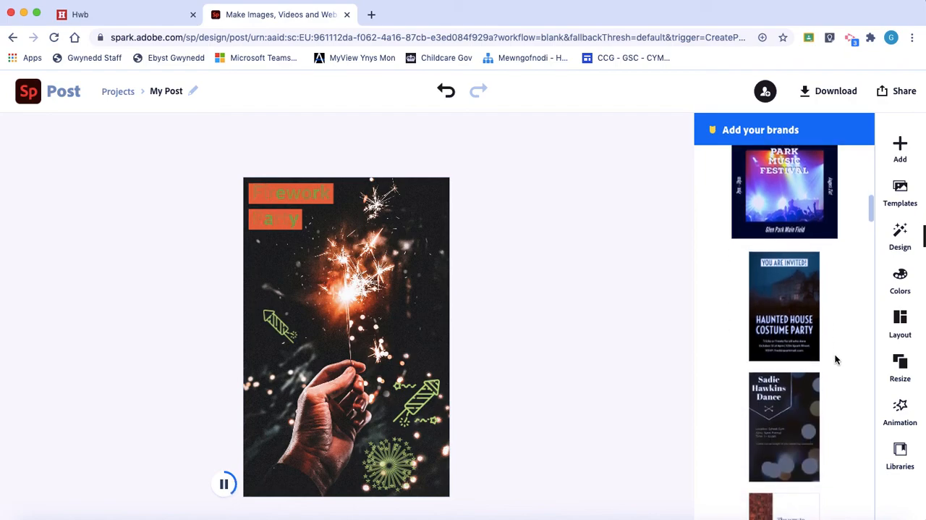
scroll(835, 358, "up", 2)
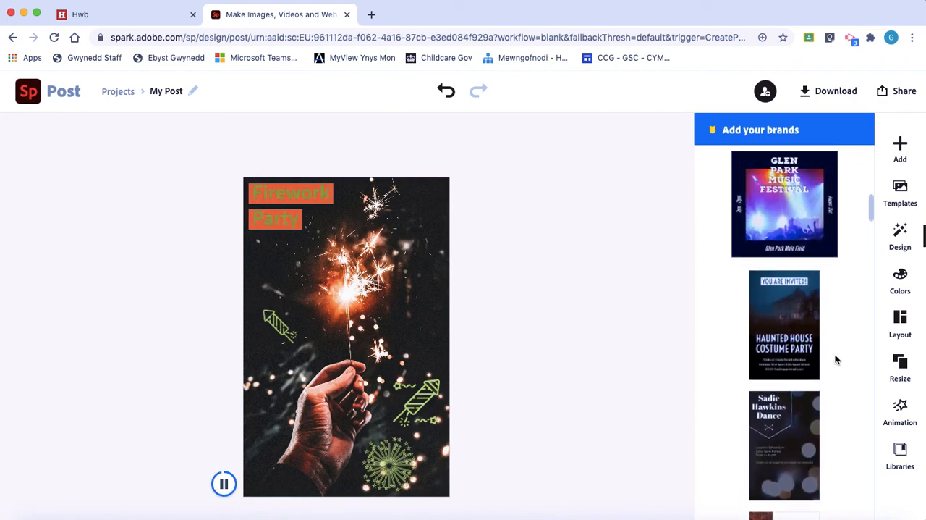
left_click(794, 347)
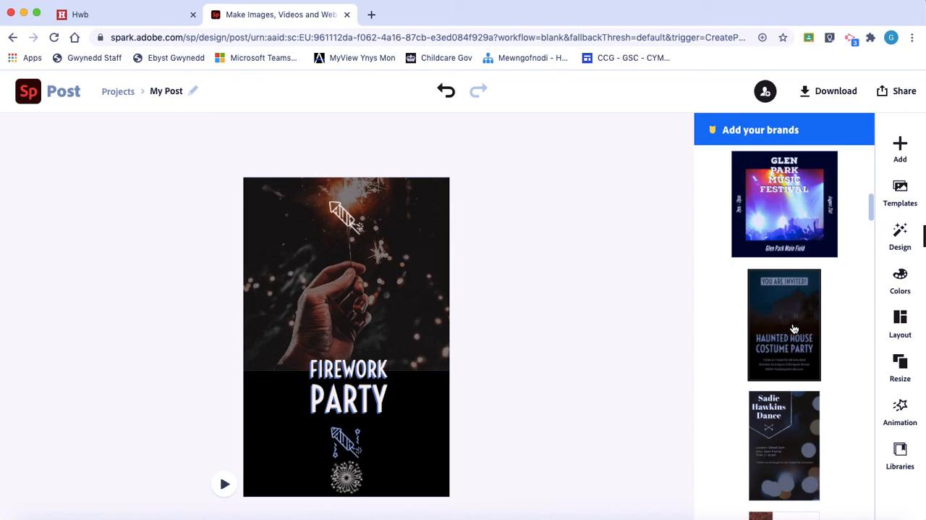
left_click(446, 92)
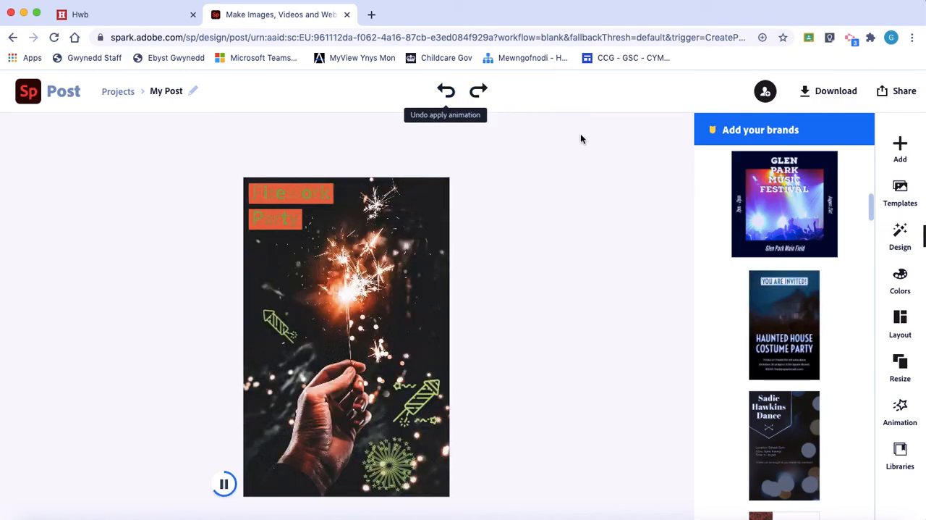
left_click(775, 317)
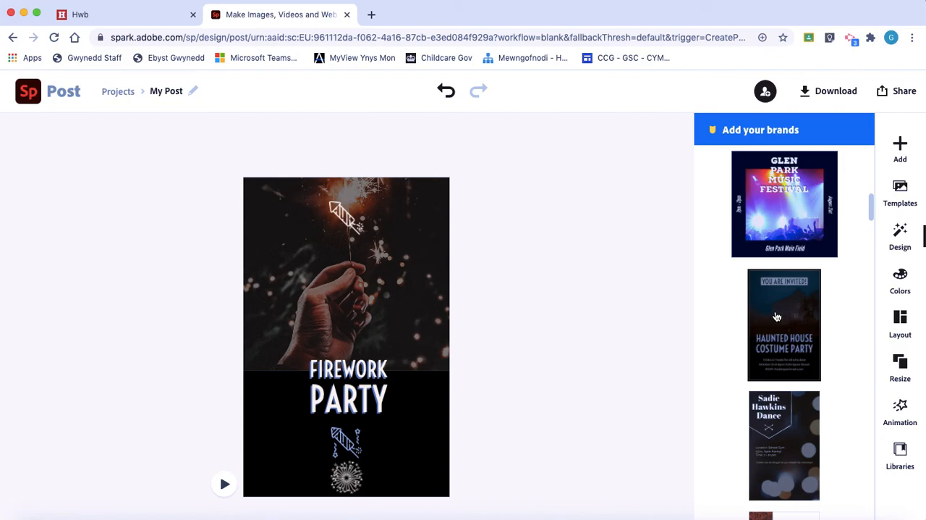
left_click(439, 92)
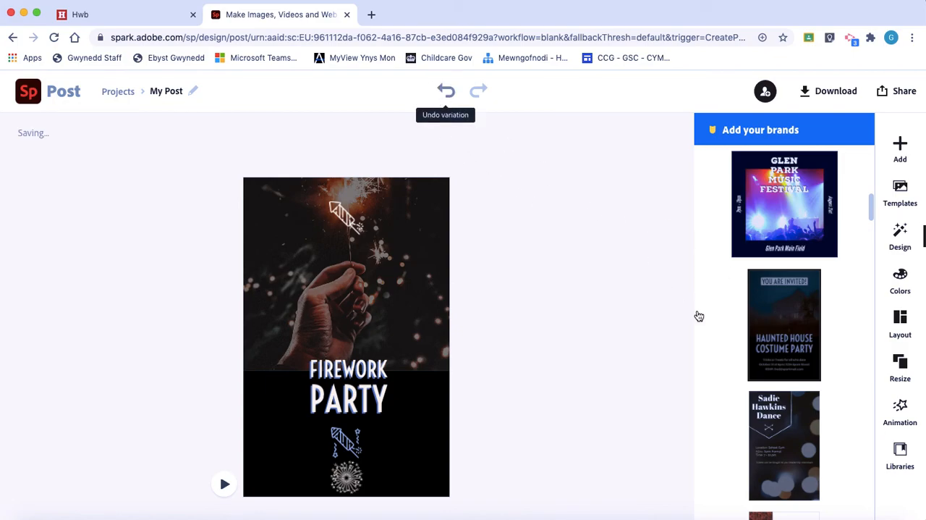
Step: Apply the "Pumpkin Carving Party" design variation to the flyer
scroll(735, 341, "down", 3)
scroll(735, 341, "down", 10)
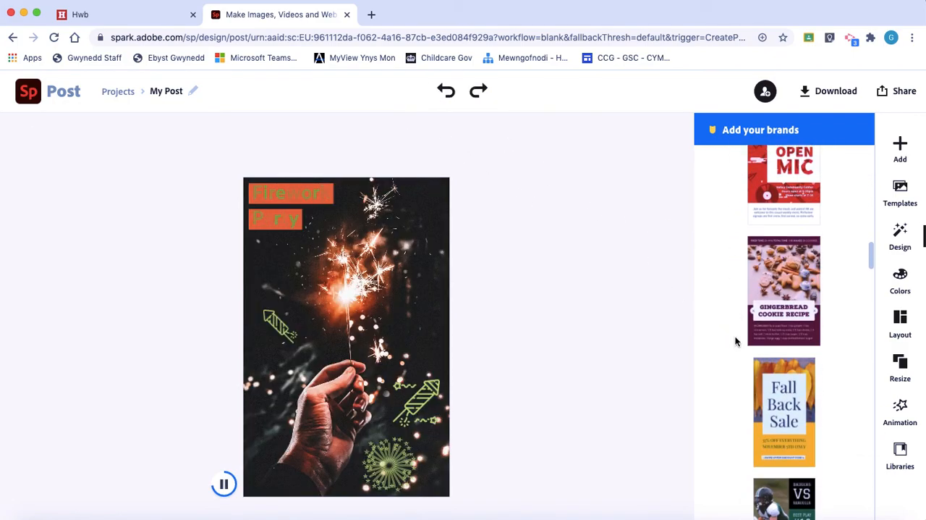
scroll(736, 341, "down", 8)
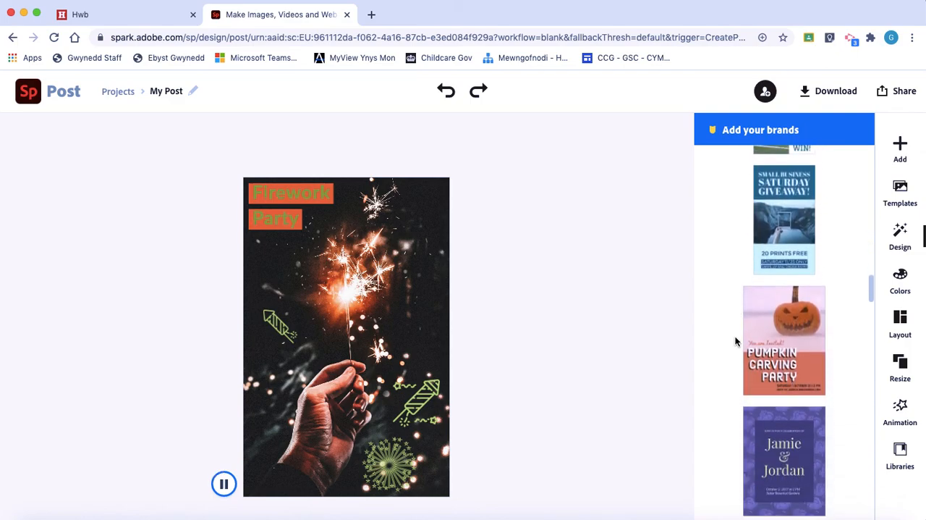
left_click(784, 343)
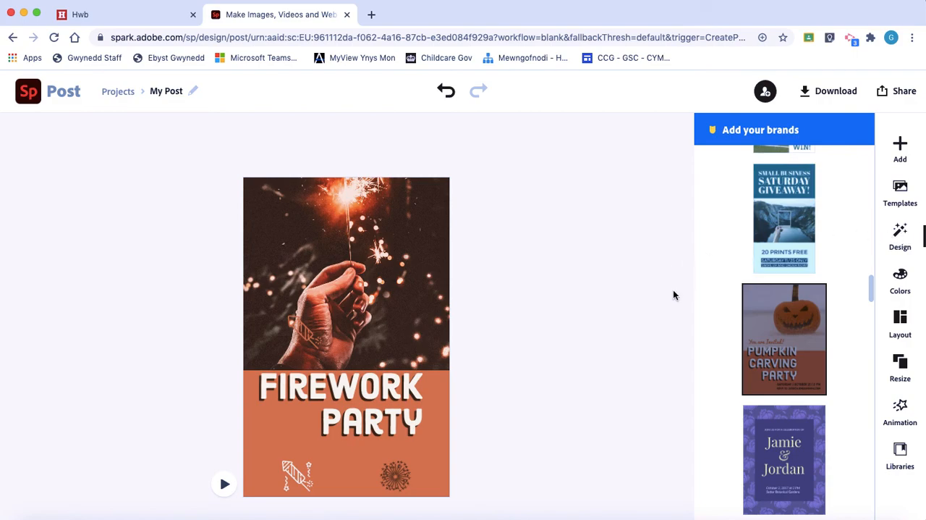
Step: Apply the floral "Save the Date" design variation to the flyer
scroll(763, 398, "down", 5)
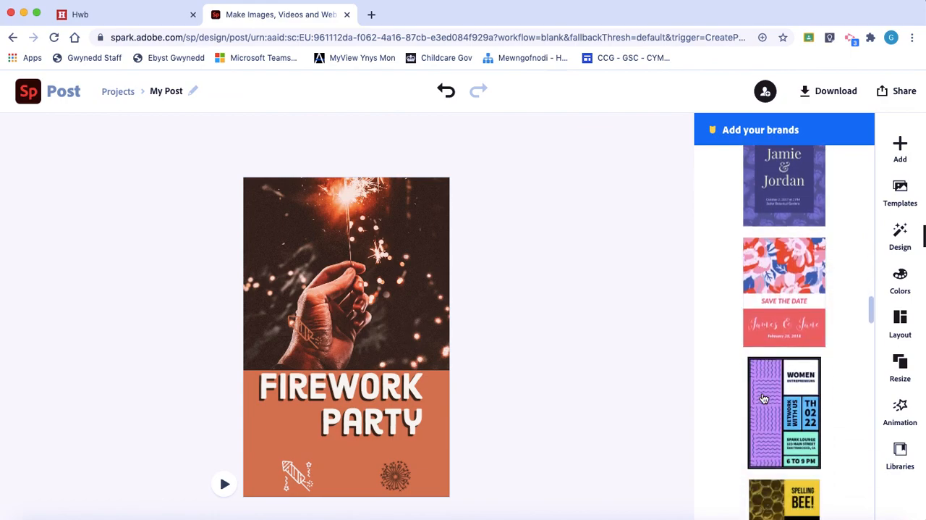
scroll(763, 398, "down", 4)
scroll(764, 398, "up", 5)
scroll(764, 398, "up", 2)
left_click(772, 378)
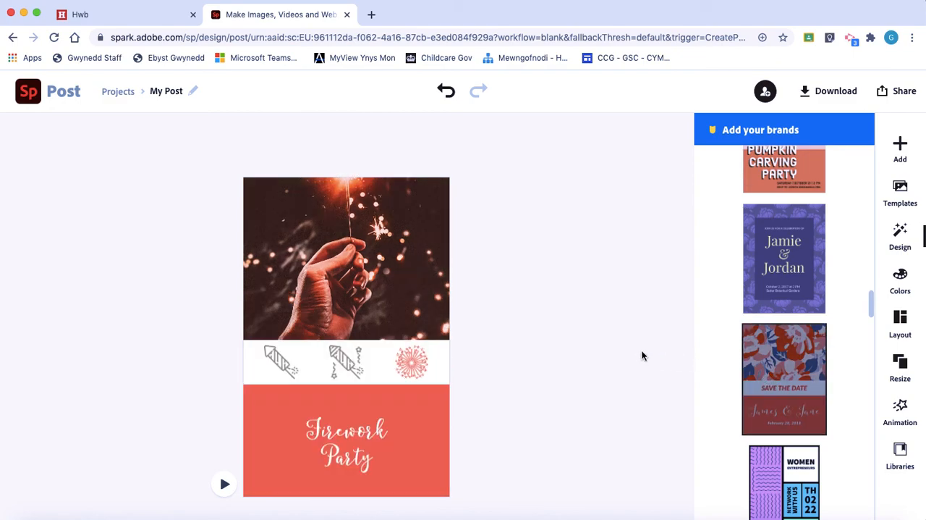